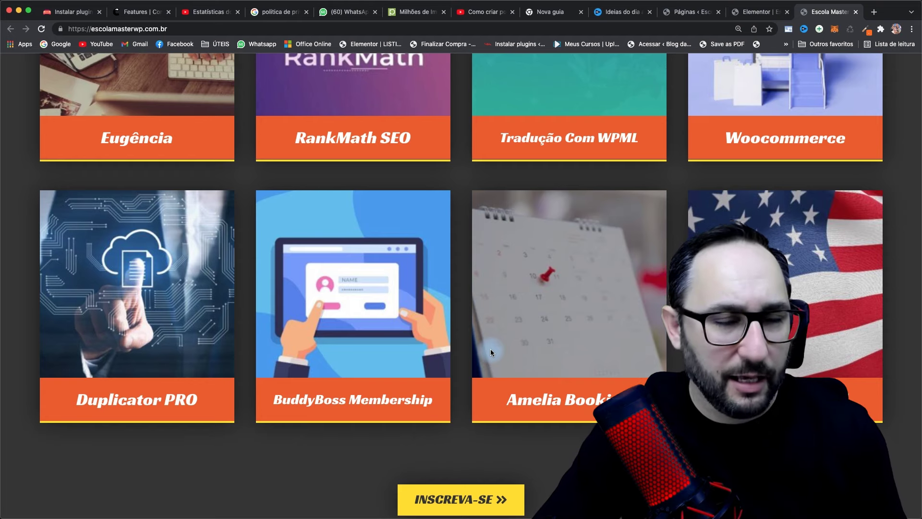
pyautogui.scroll(15, 490, 349)
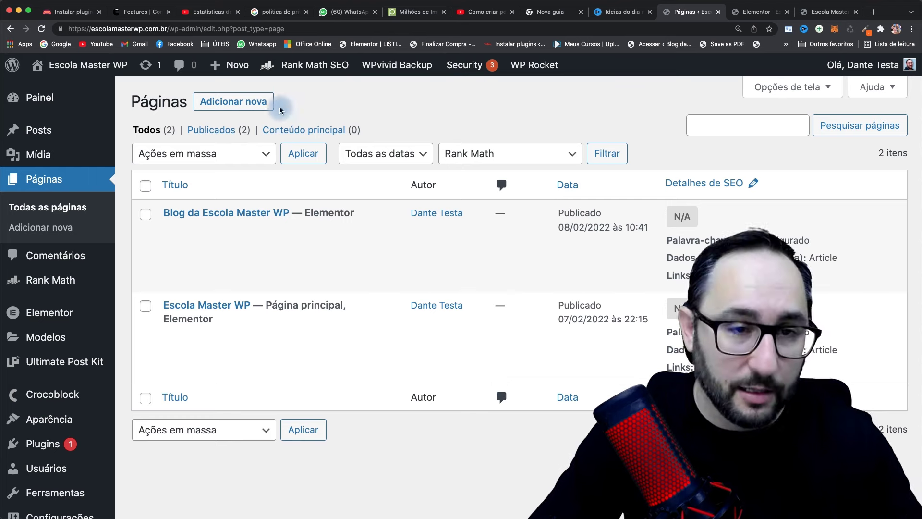
# Create a new page titled "Home" and open it for editing with Elementor.
pyautogui.click(253, 107)
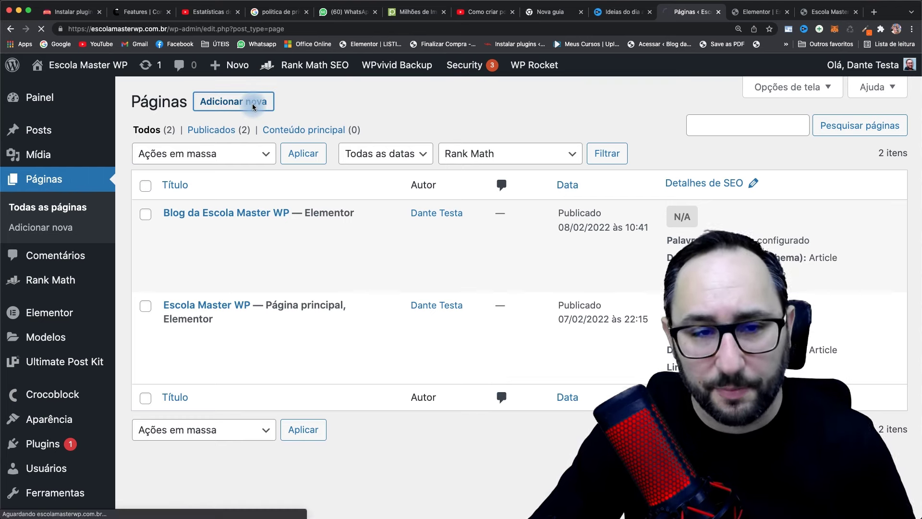
pyautogui.write('Home')
pyautogui.moveTo(142, 174); pyautogui.dragTo(51, 168)
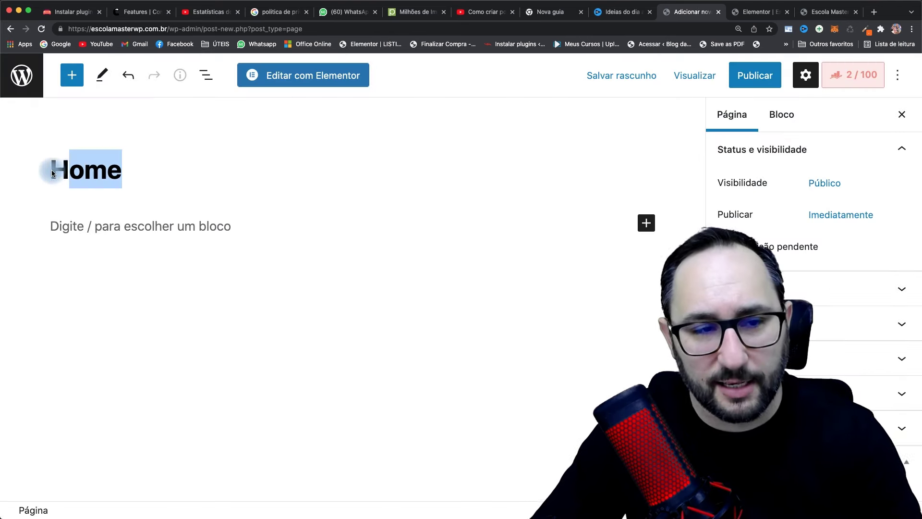
pyautogui.click(307, 78)
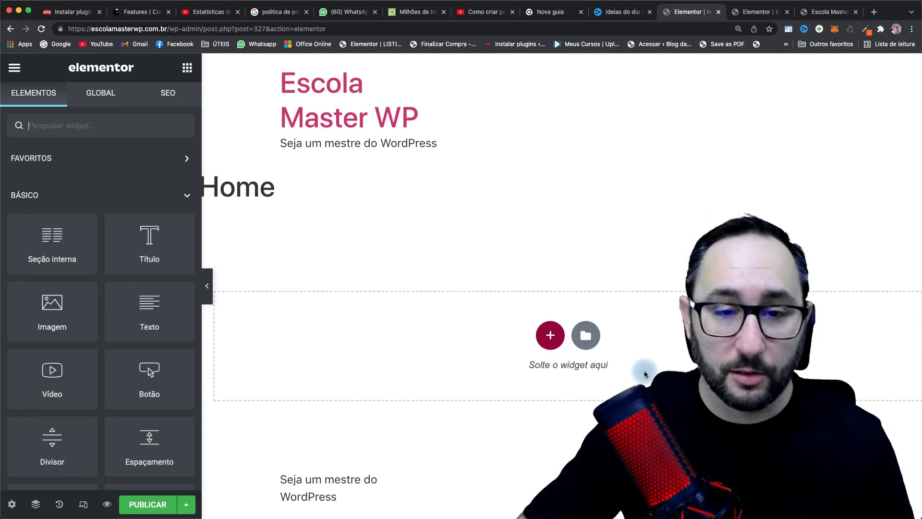
# Set the page layout to Elementor canvas, publish the page and reload the editor.
pyautogui.click(12, 506)
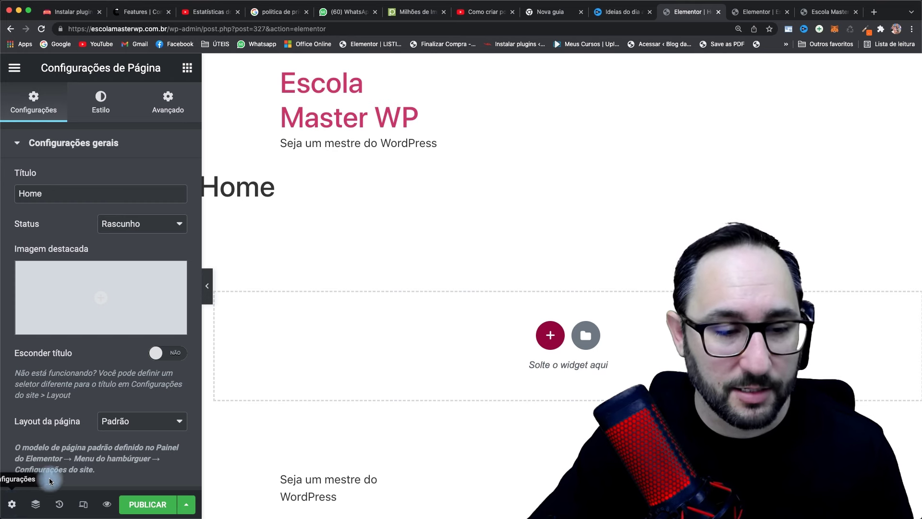
pyautogui.click(131, 421)
pyautogui.click(144, 435)
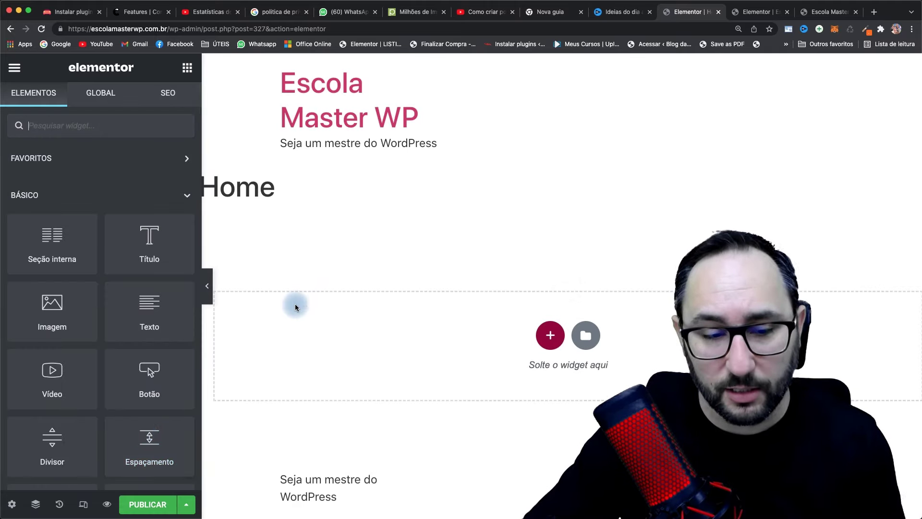
pyautogui.click(141, 504)
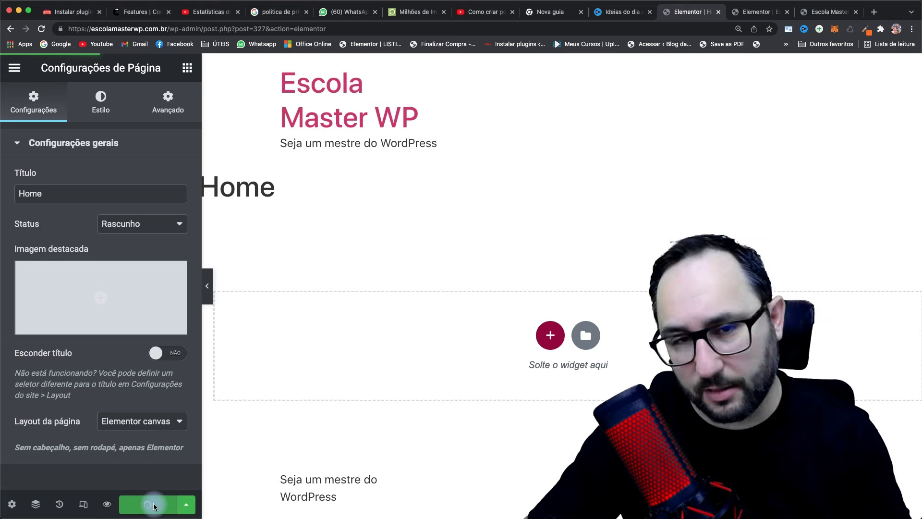
pyautogui.click(41, 29)
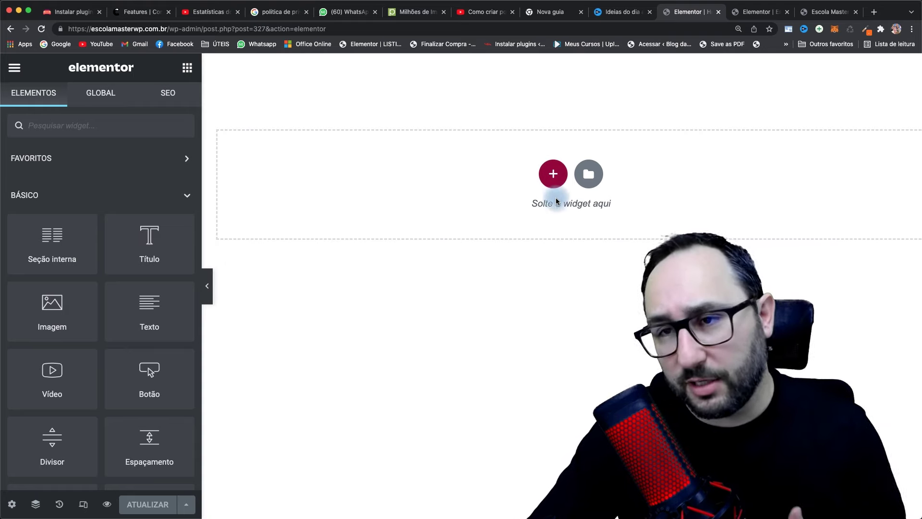
# Add a new section with three equal columns to the blank page.
pyautogui.click(826, 12)
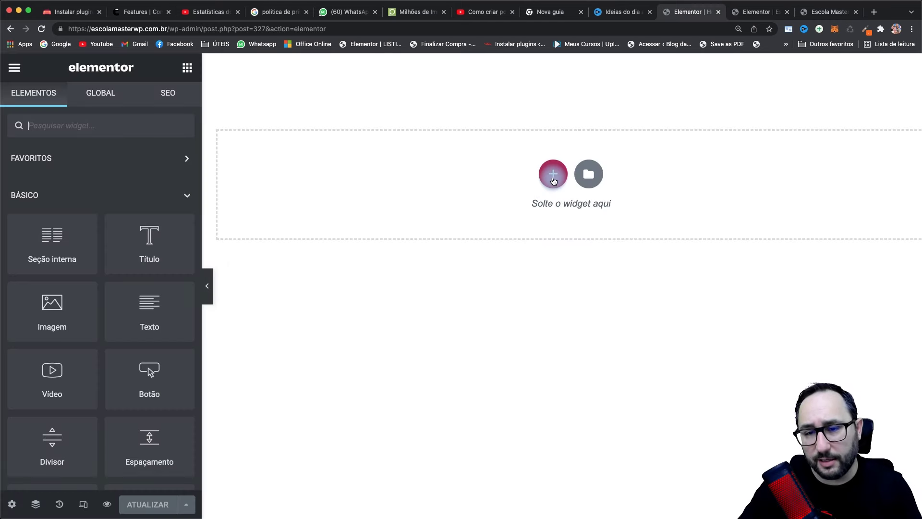
pyautogui.click(554, 179)
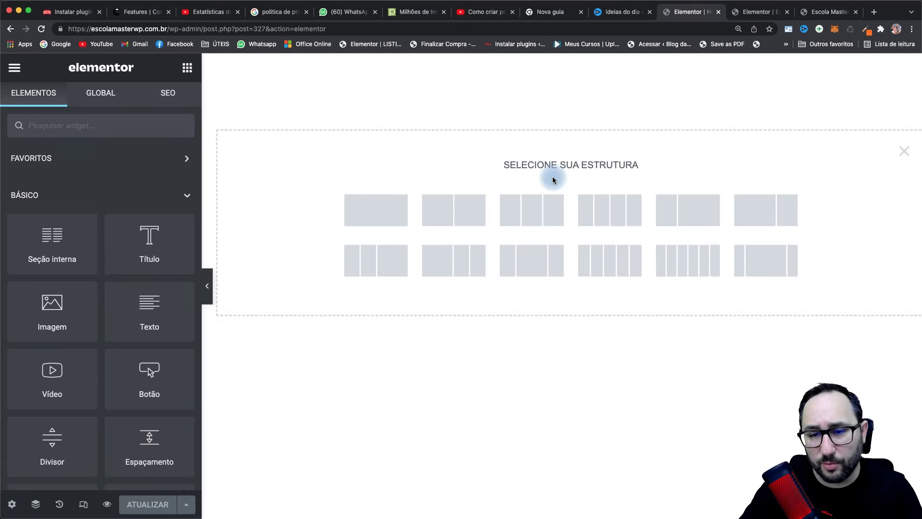
pyautogui.click(542, 216)
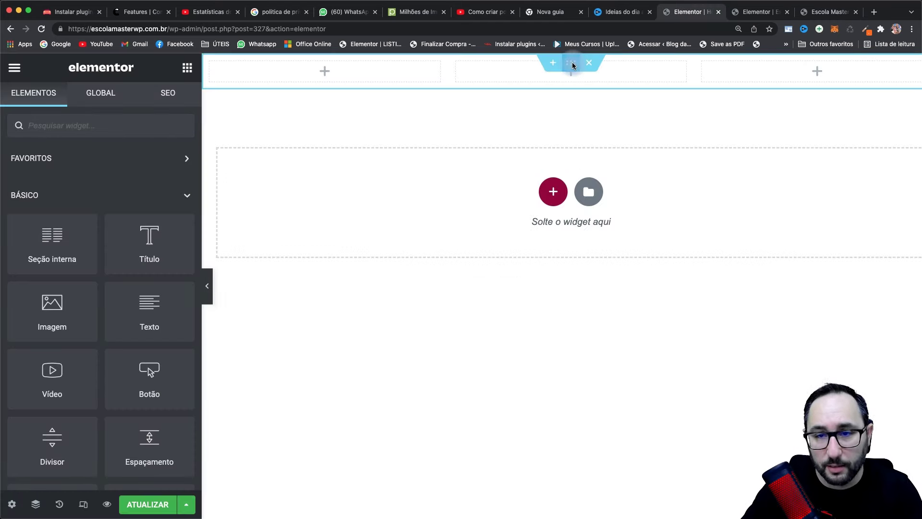
# Set the three-column section's height to "Altura mínima" with a value of 80 px.
pyautogui.click(572, 65)
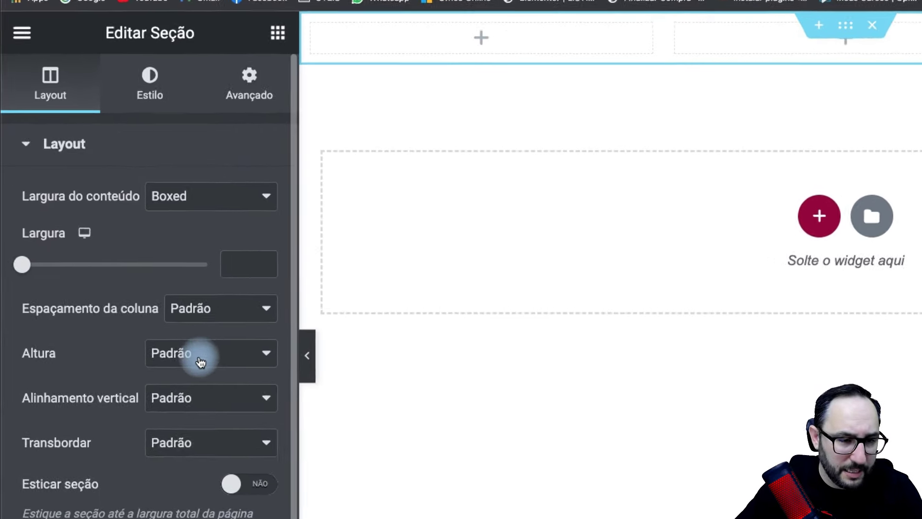
pyautogui.click(200, 362)
pyautogui.click(212, 387)
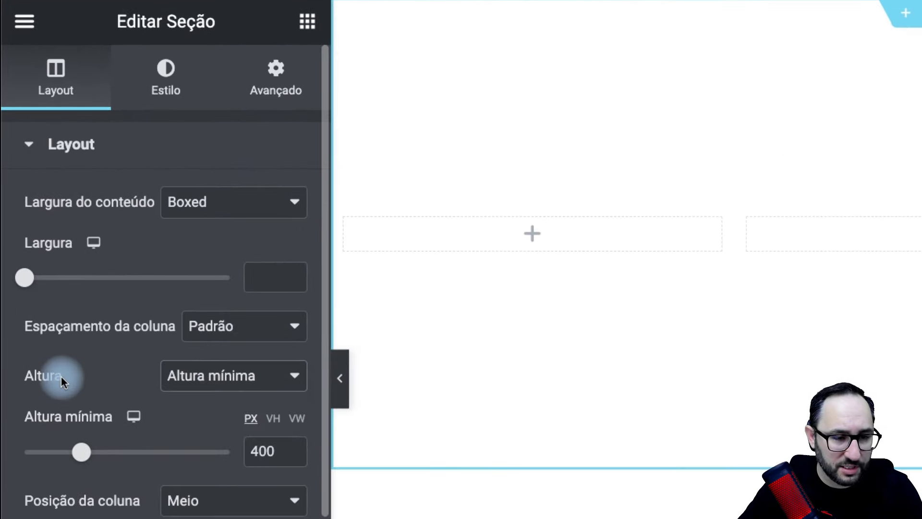
pyautogui.moveTo(269, 450); pyautogui.dragTo(222, 445)
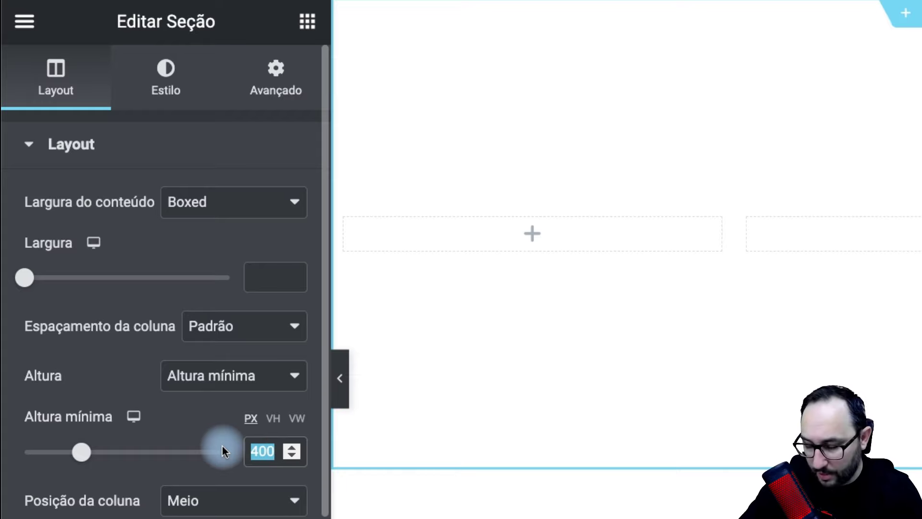
pyautogui.write('80')
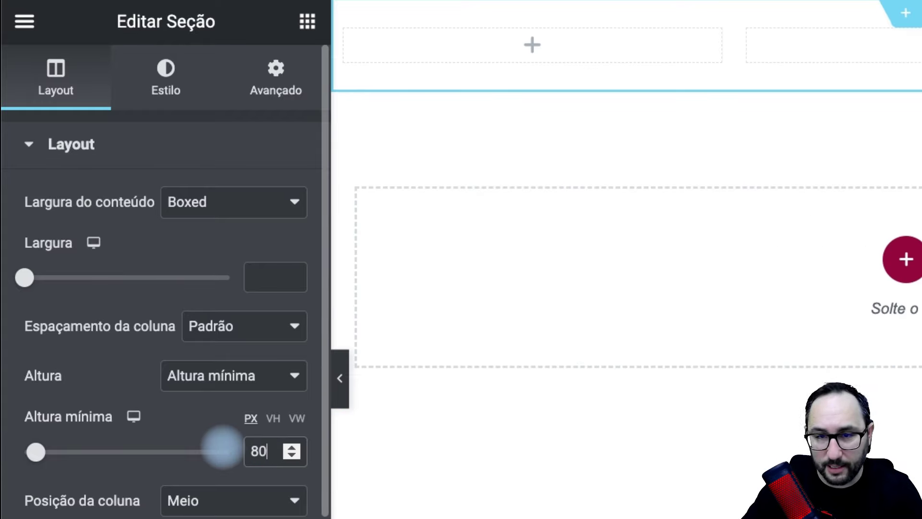
# Give the section a classic #FFFFFF background and turn on its box shadow with the default settings.
pyautogui.click(189, 102)
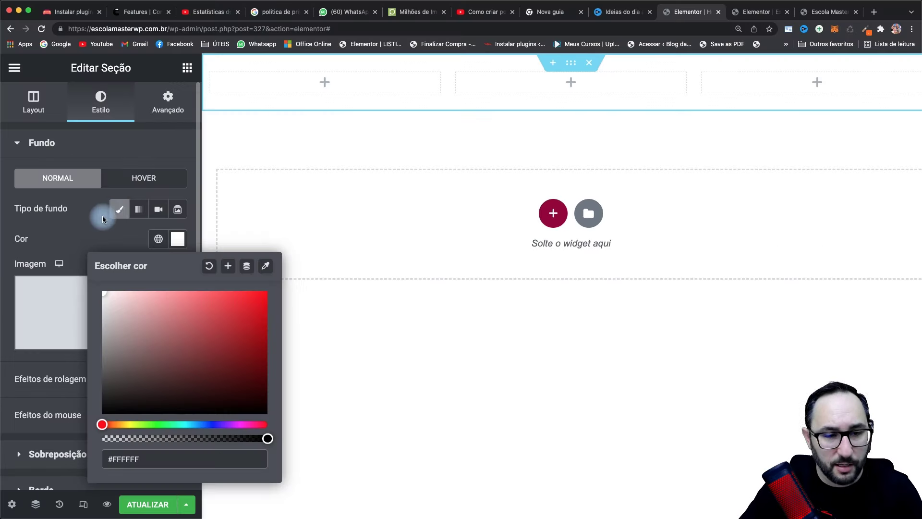
pyautogui.click(124, 231)
pyautogui.scroll(-3, 52, 376)
pyautogui.click(52, 375)
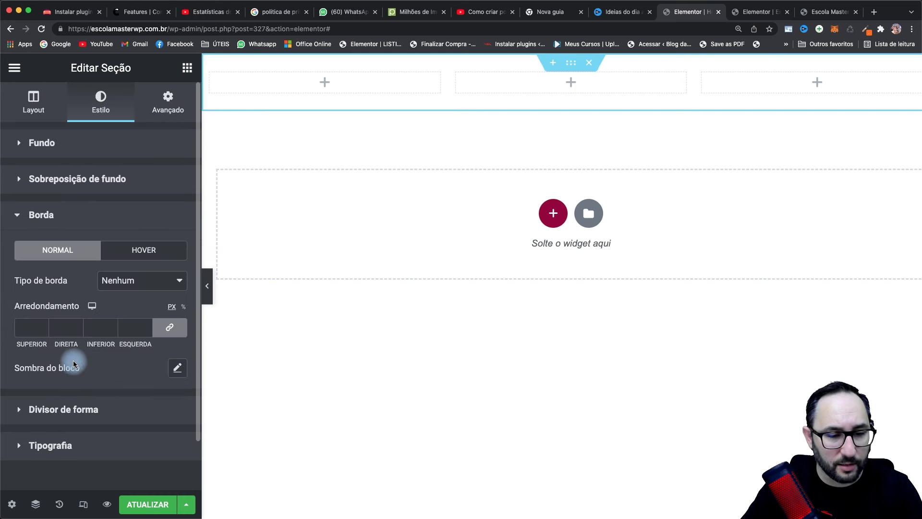
pyautogui.click(177, 374)
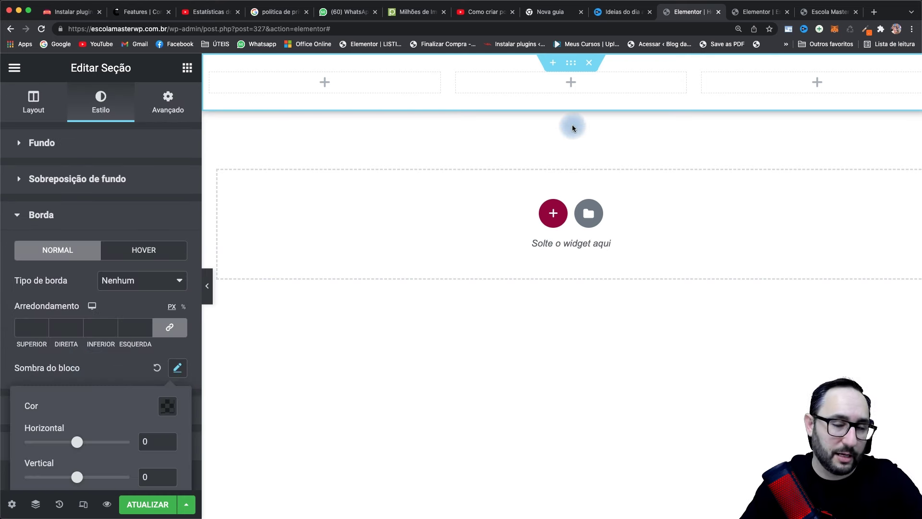
# Place an Imagem widget in the first column and insert logo-escola-master-wp-01.svg from the media library.
pyautogui.click(187, 68)
pyautogui.moveTo(52, 304); pyautogui.dragTo(340, 89)
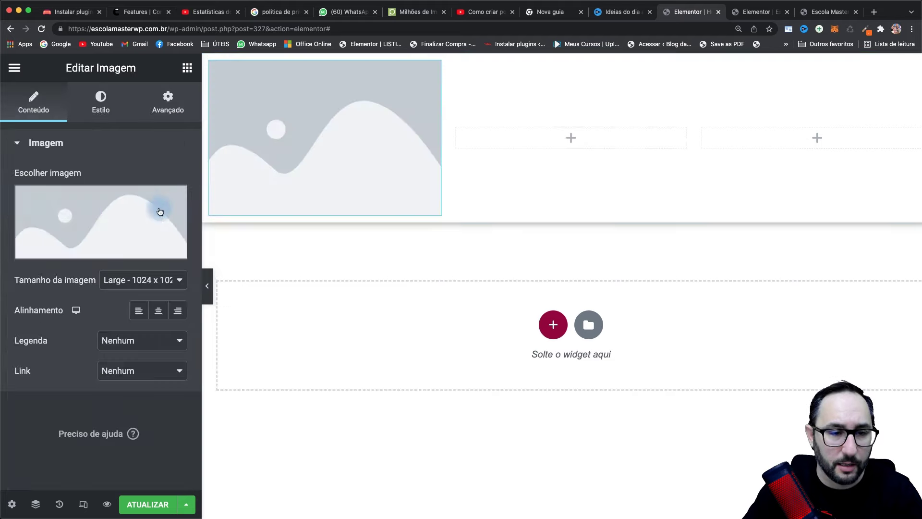
pyautogui.click(140, 216)
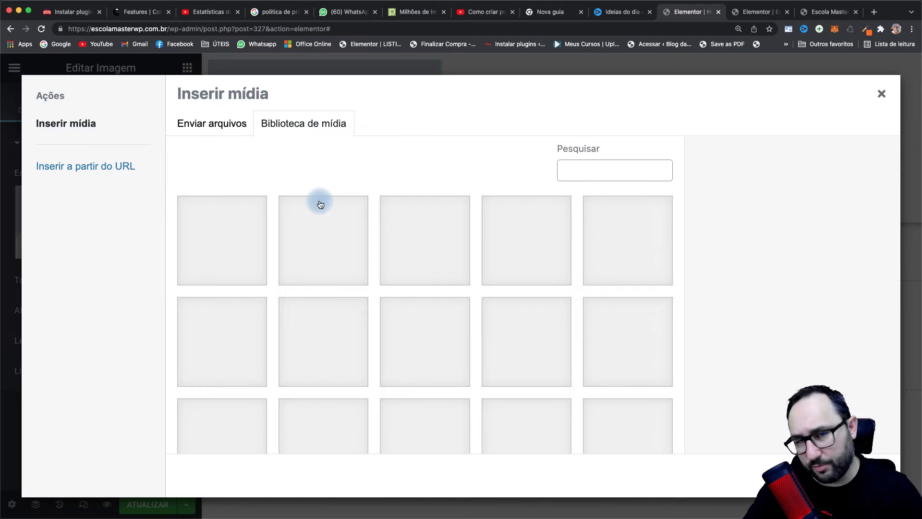
pyautogui.click(215, 255)
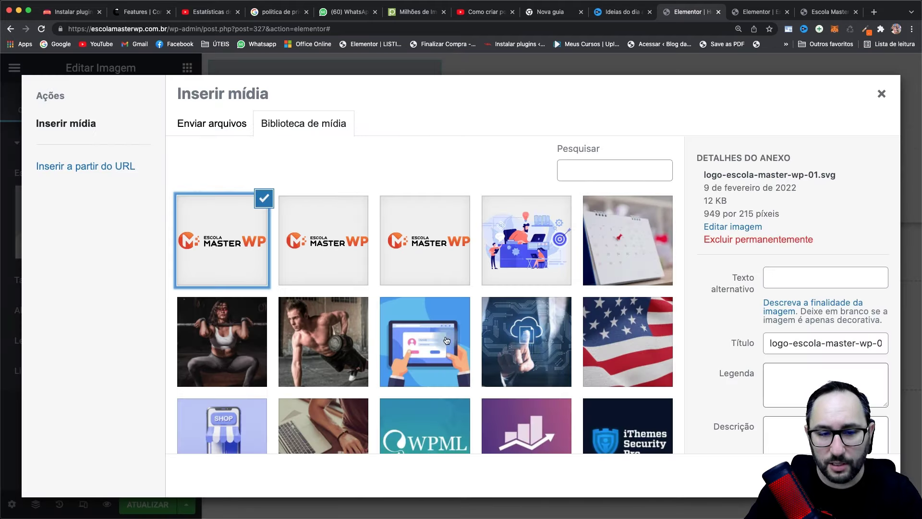
pyautogui.click(860, 475)
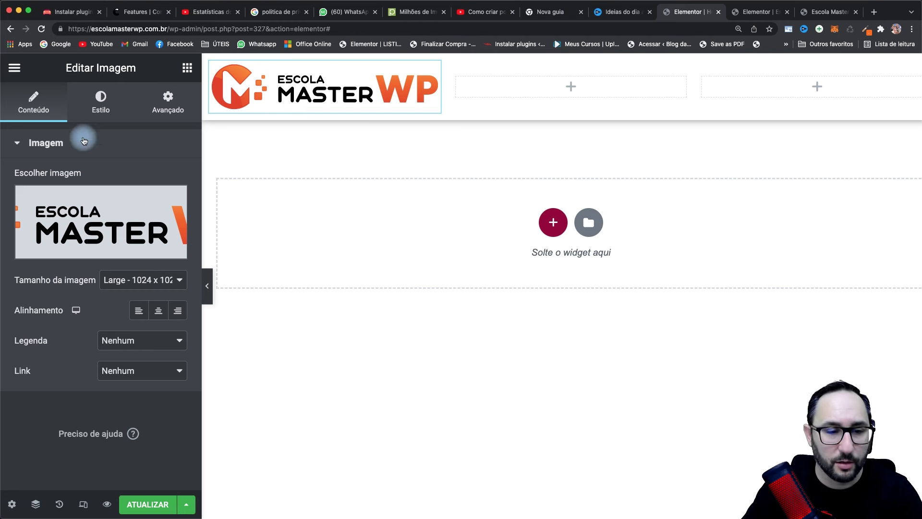
# Set the logo's image size to Medium - 300 x 300 and its width to 220 px.
pyautogui.click(144, 281)
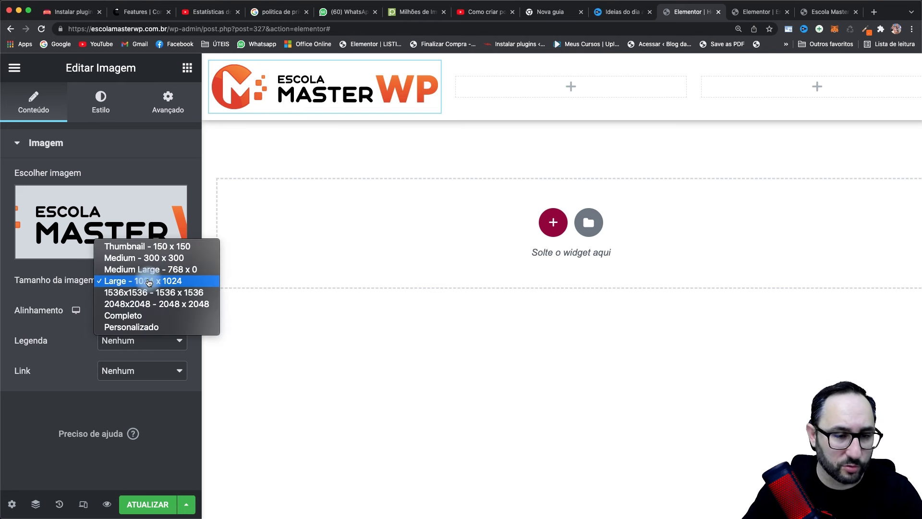
pyautogui.click(172, 259)
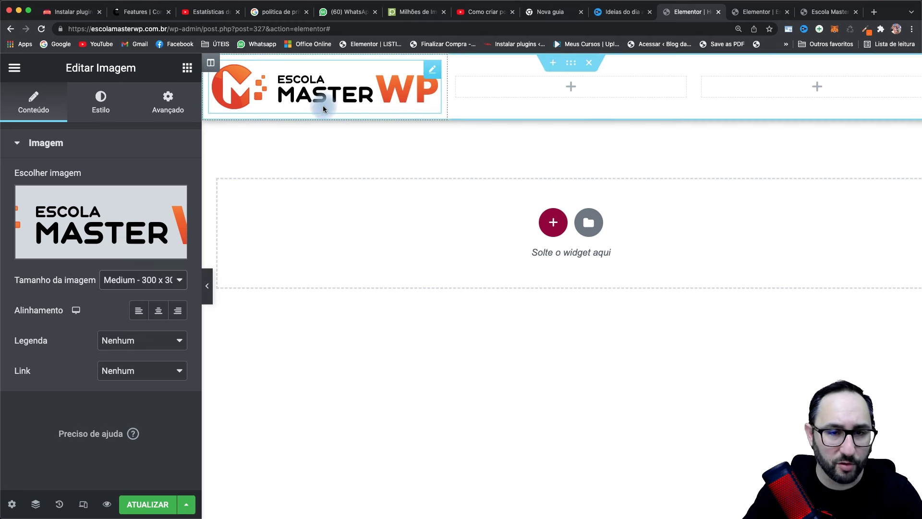
pyautogui.click(99, 100)
pyautogui.click(168, 175)
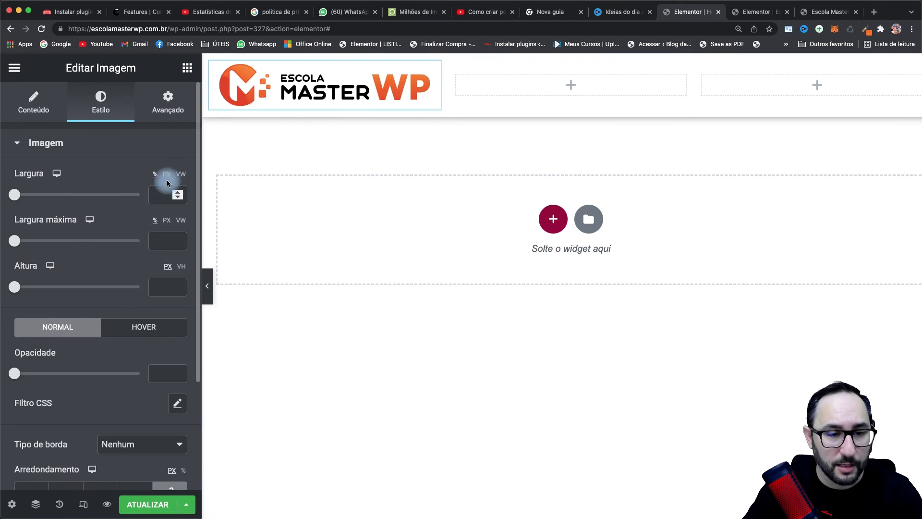
pyautogui.click(163, 202)
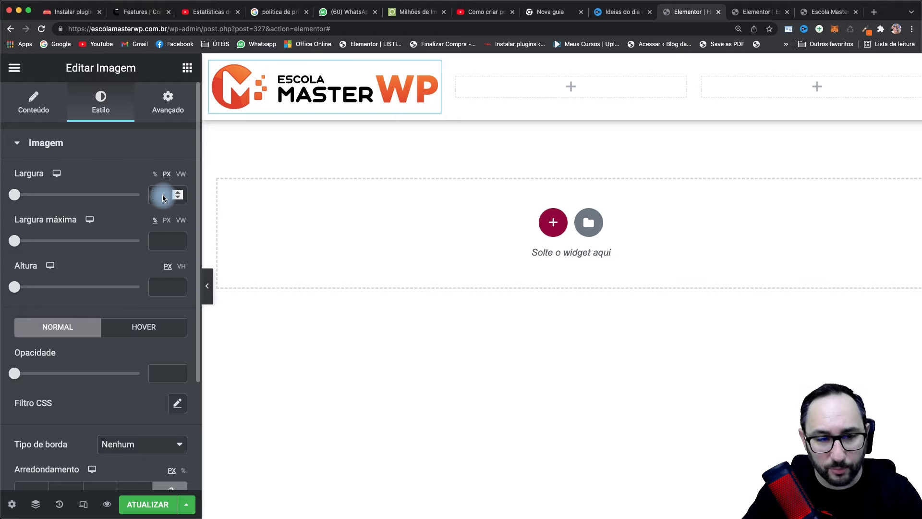
pyautogui.write('220')
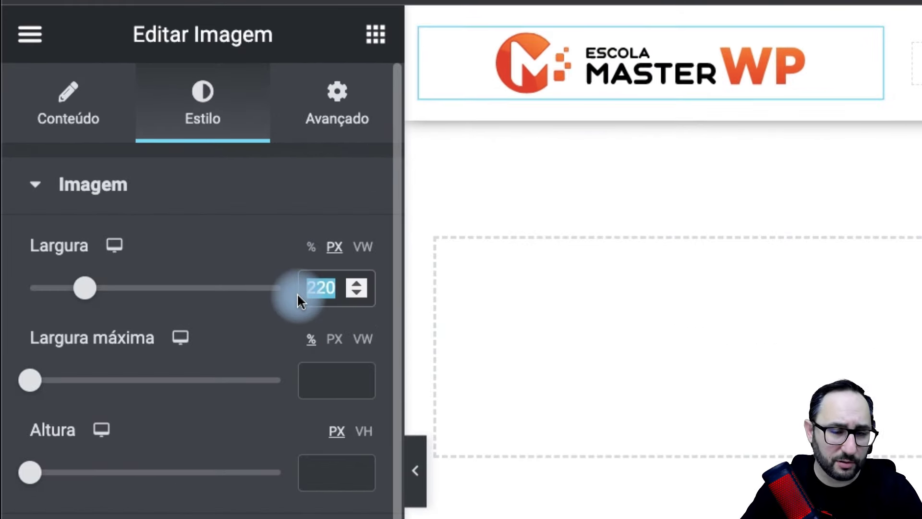
pyautogui.click(790, 126)
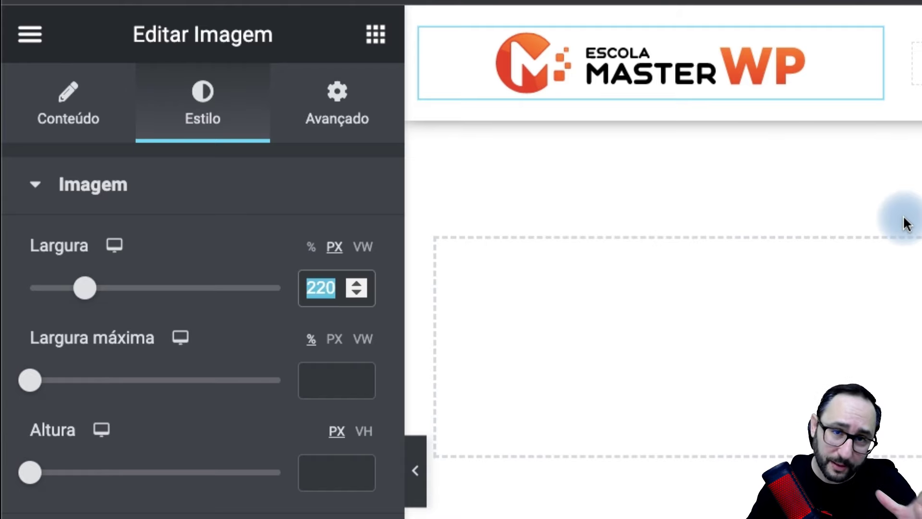
# Find the "Menu de navegação" widget by searching "nav" and place it in the section's middle column.
pyautogui.click(378, 32)
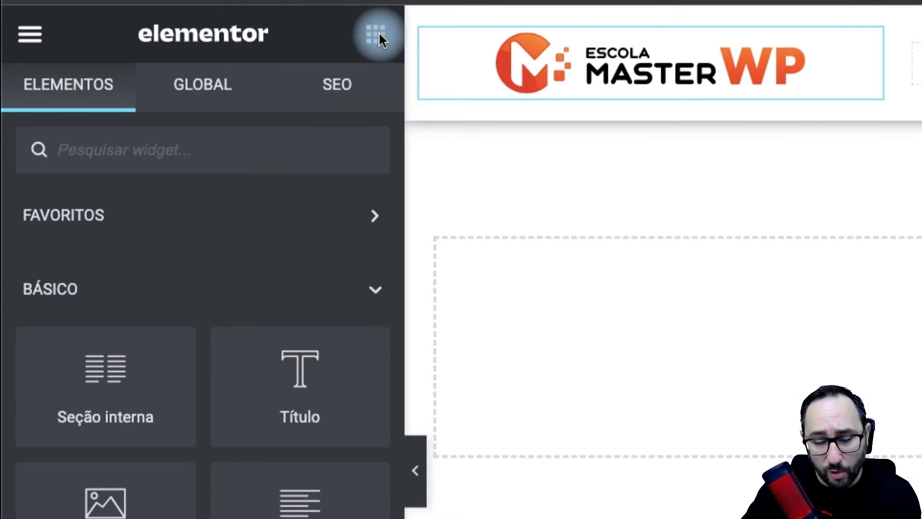
pyautogui.scroll(-10, 283, 514)
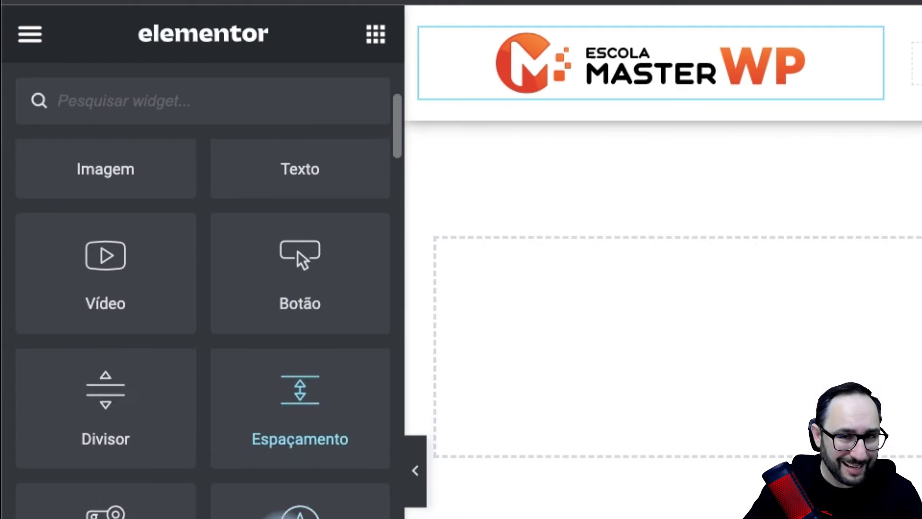
pyautogui.scroll(-1, 283, 515)
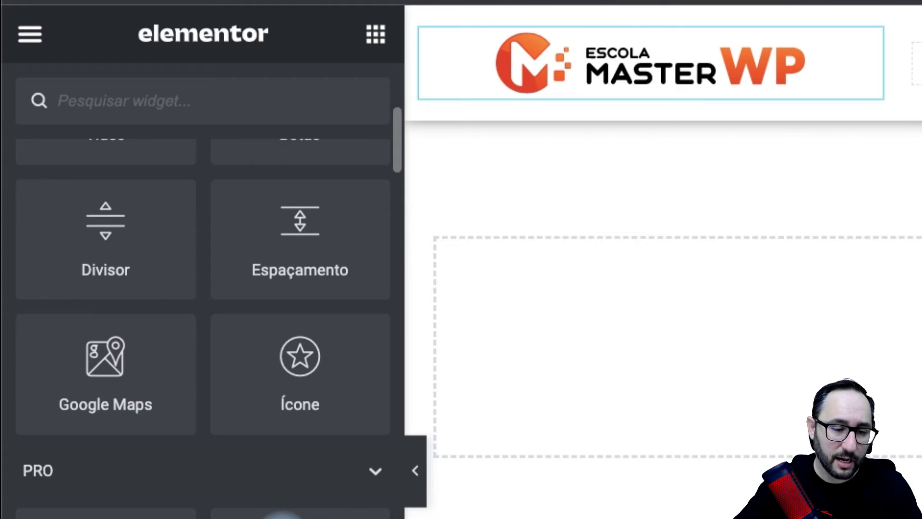
pyautogui.scroll(5, 346, 344)
pyautogui.write('nav')
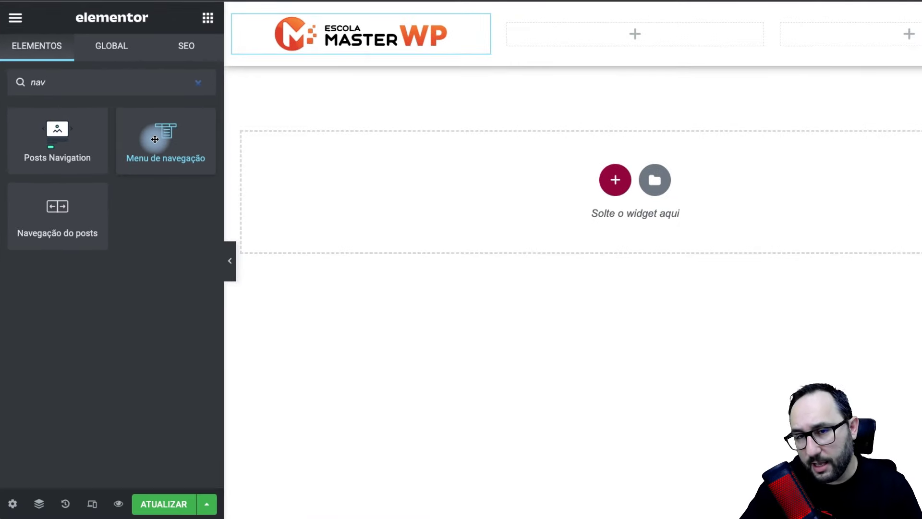
pyautogui.moveTo(281, 251); pyautogui.dragTo(921, 81)
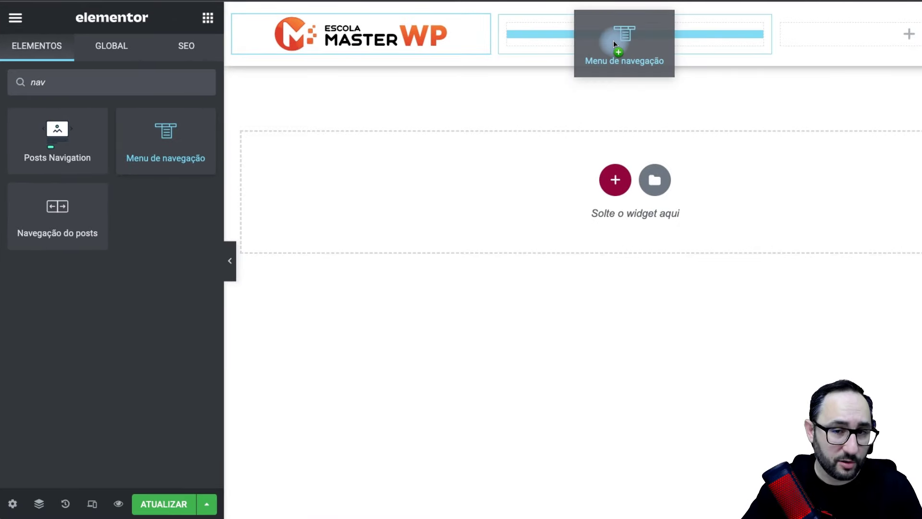
pyautogui.moveTo(615, 44); pyautogui.dragTo(614, 42)
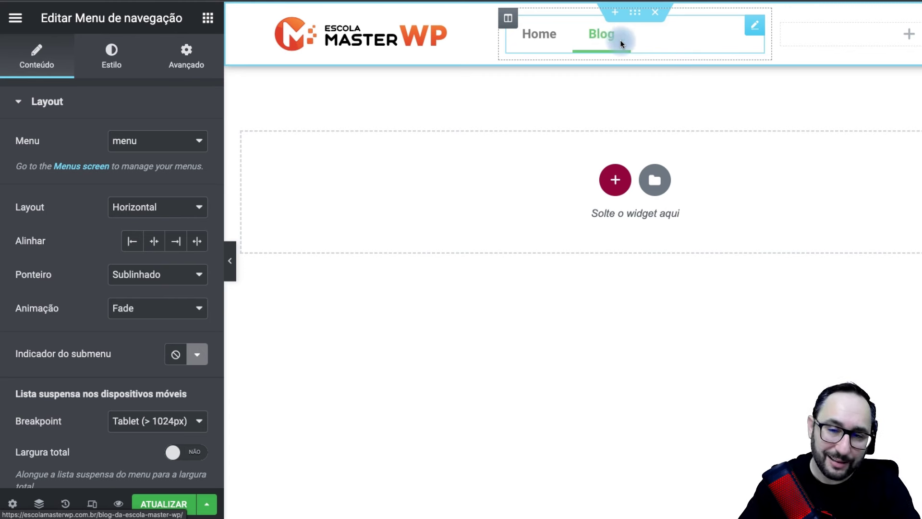
# Delete the navigation menu from the middle column and add a Botão widget with the text LOGIN to the third column.
pyautogui.rightClick(585, 37)
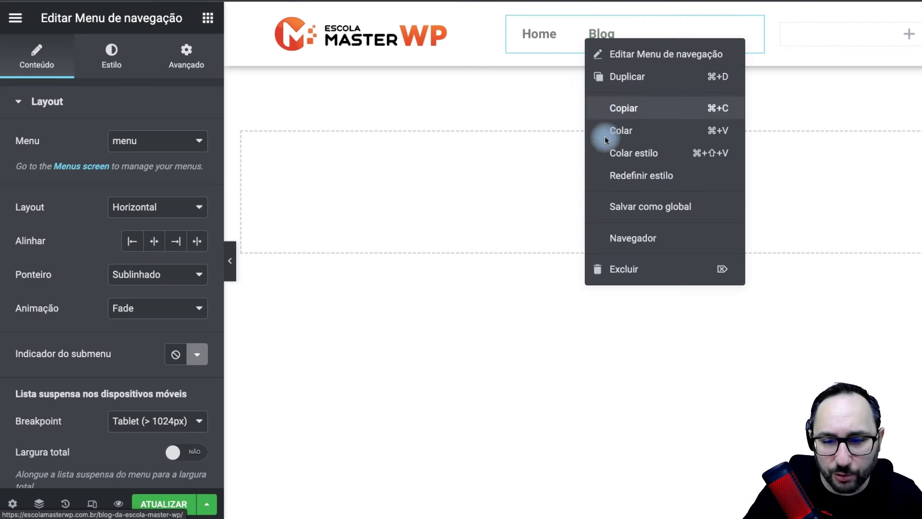
pyautogui.click(625, 267)
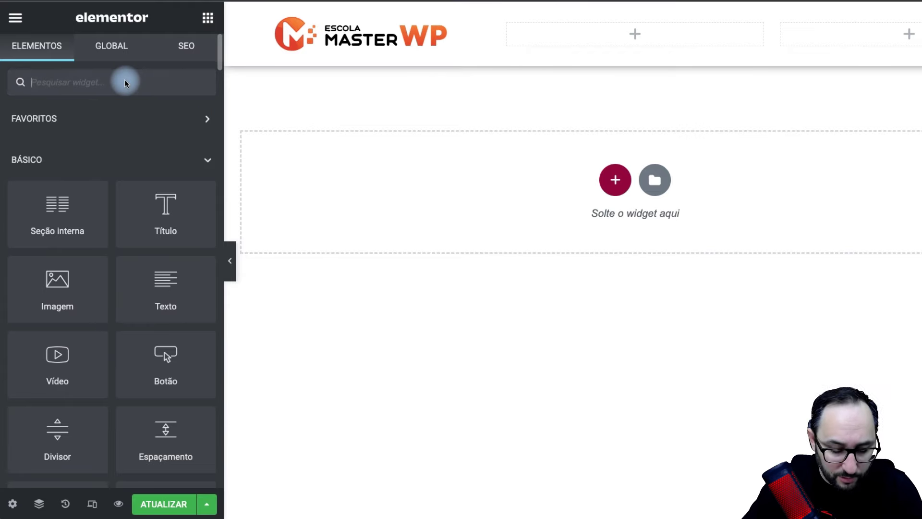
pyautogui.moveTo(164, 355); pyautogui.dragTo(850, 42)
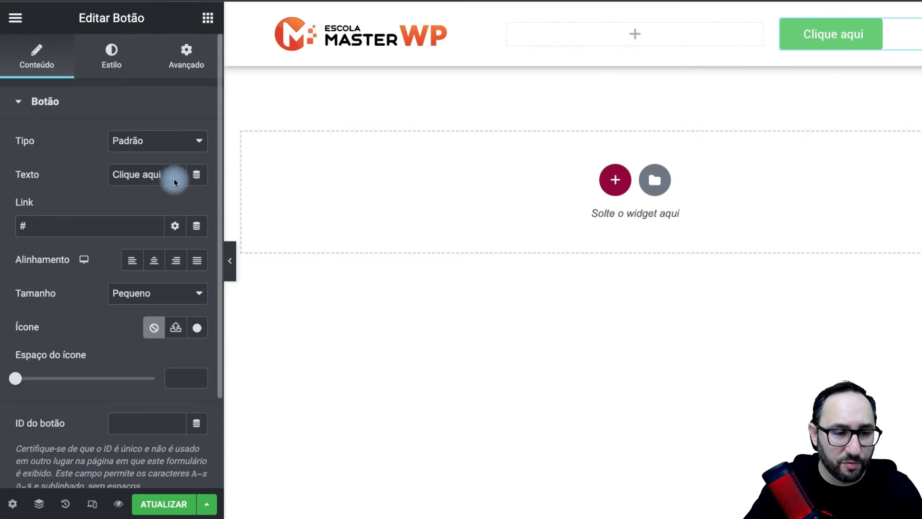
pyautogui.write('LOGIN')
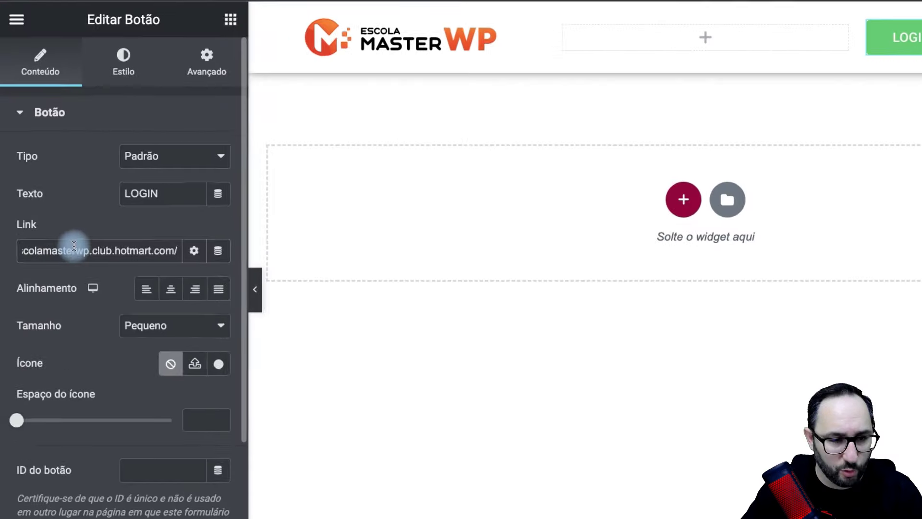
pyautogui.moveTo(72, 247); pyautogui.dragTo(9, 246)
pyautogui.click(64, 247)
pyautogui.moveTo(30, 315); pyautogui.dragTo(247, 319)
pyautogui.click(187, 284)
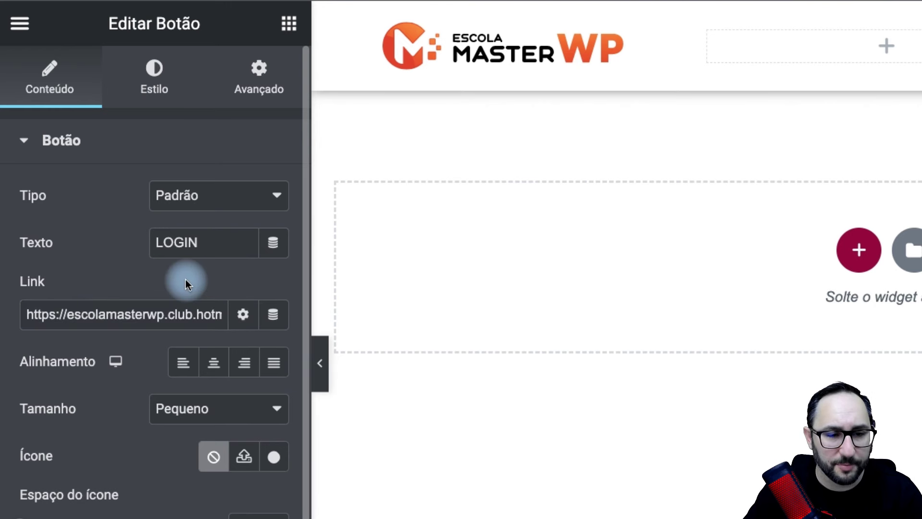
pyautogui.click(244, 316)
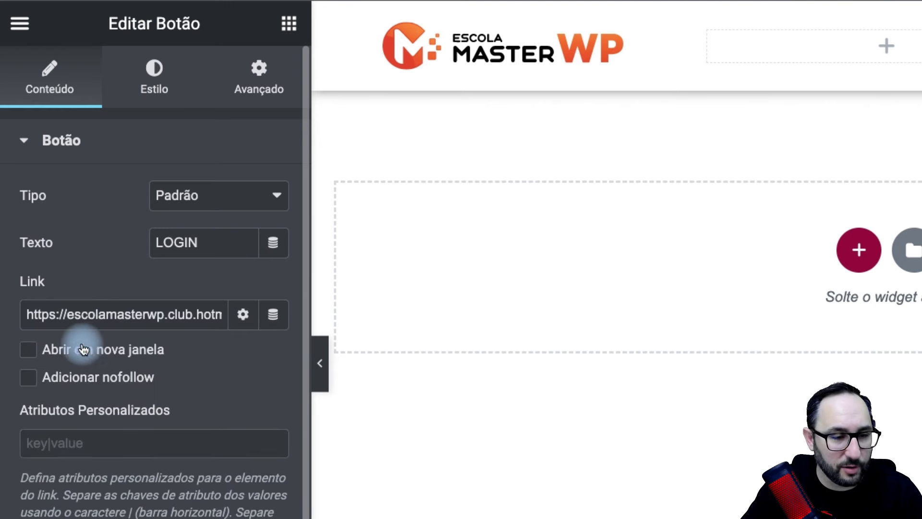
pyautogui.click(28, 350)
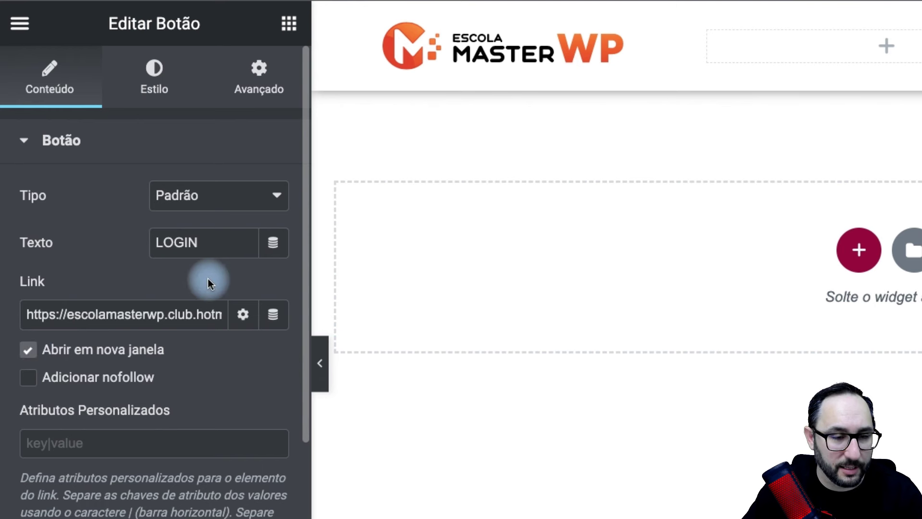
# Set the LOGIN button's normal background colour to the global colour L2 (#ED5A22).
pyautogui.click(161, 95)
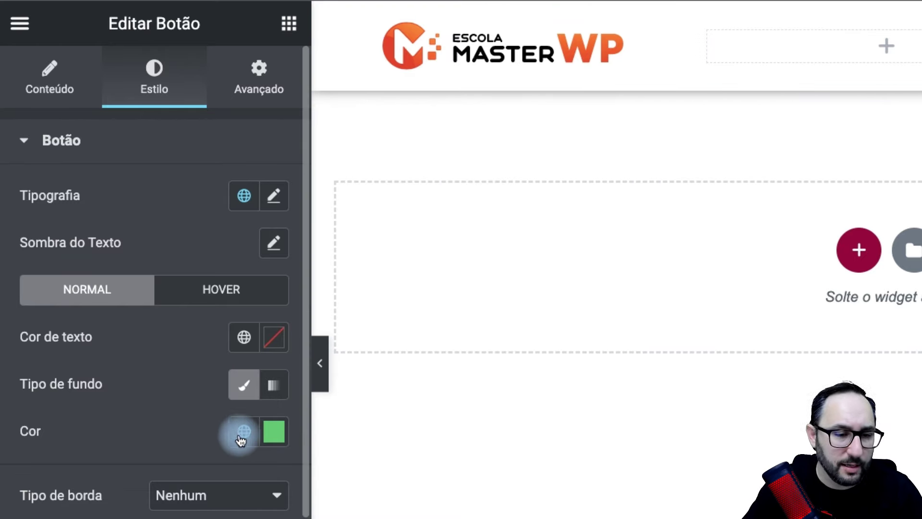
pyautogui.click(277, 438)
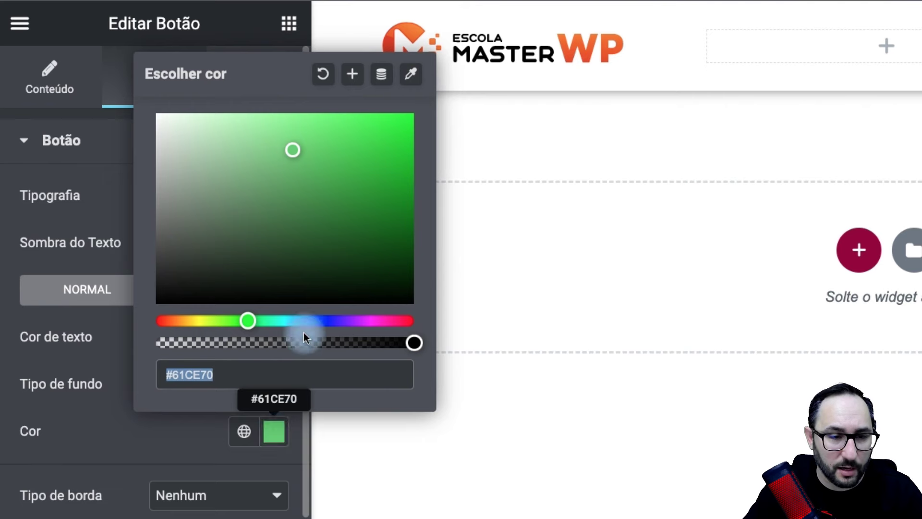
pyautogui.click(179, 319)
pyautogui.click(403, 127)
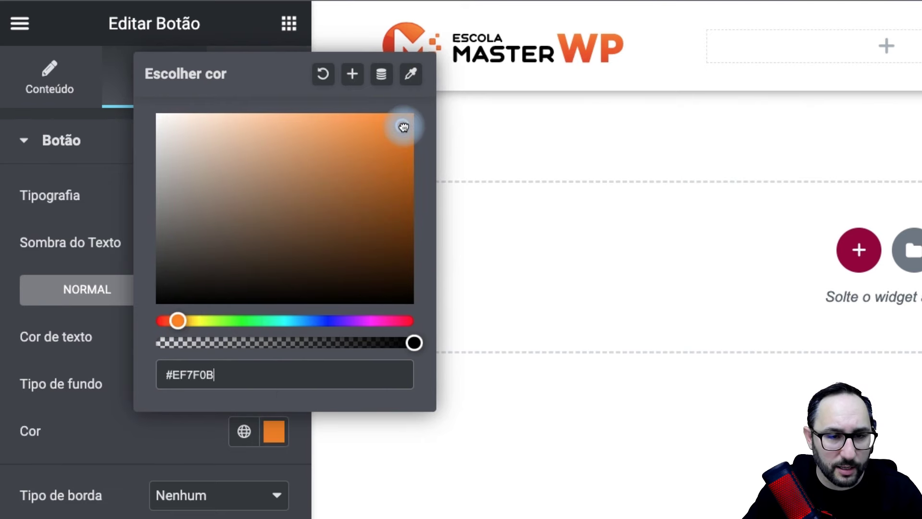
pyautogui.click(246, 431)
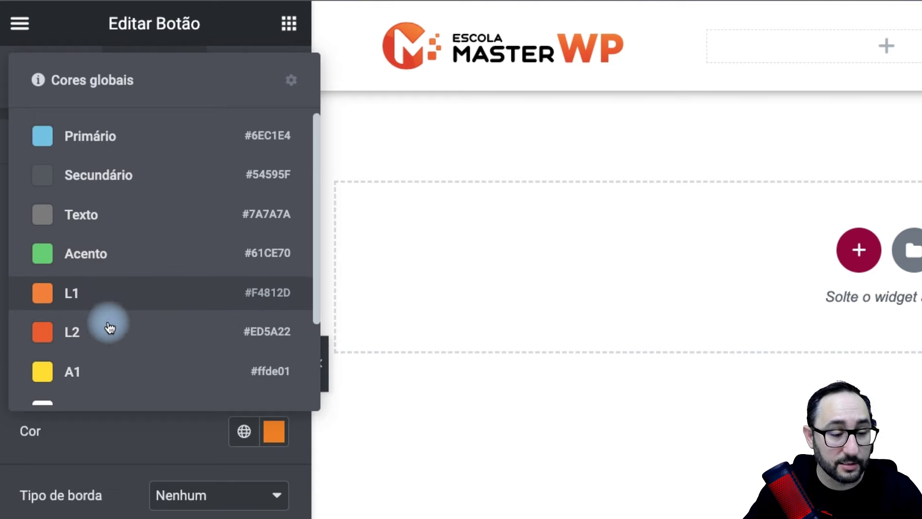
pyautogui.click(117, 336)
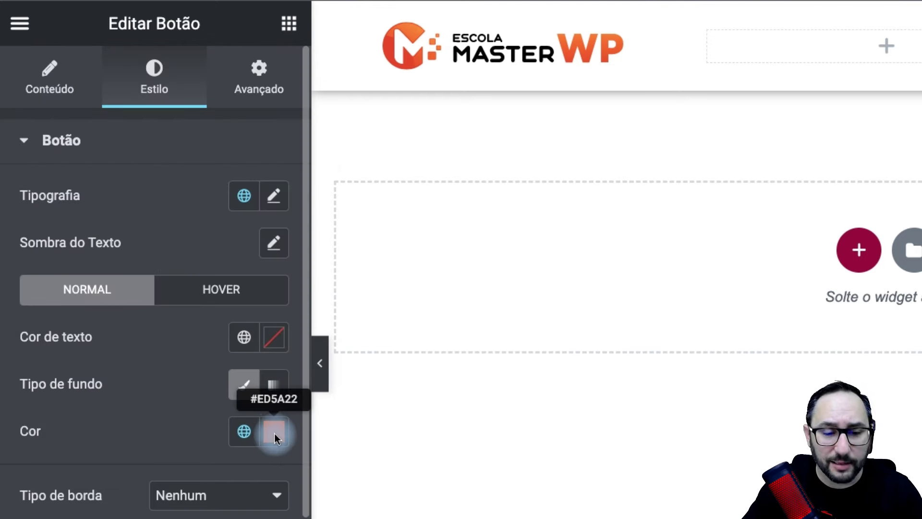
pyautogui.click(240, 433)
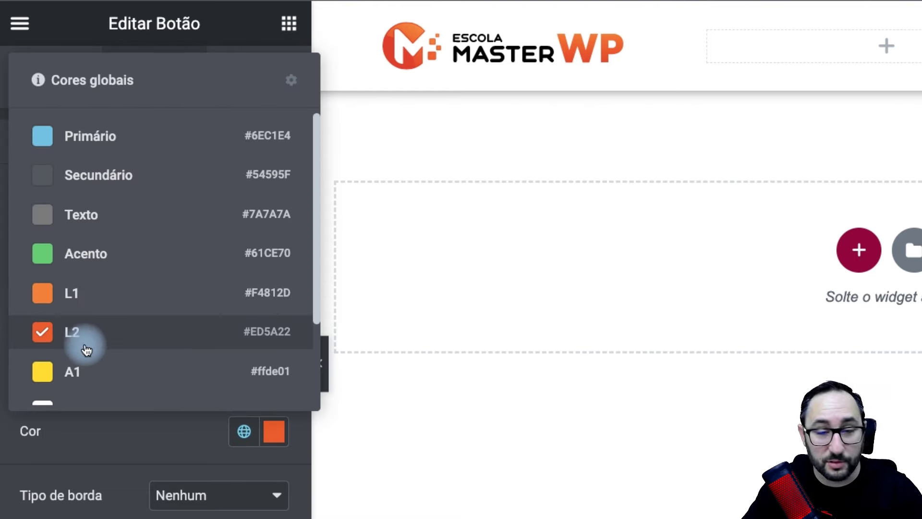
pyautogui.click(272, 431)
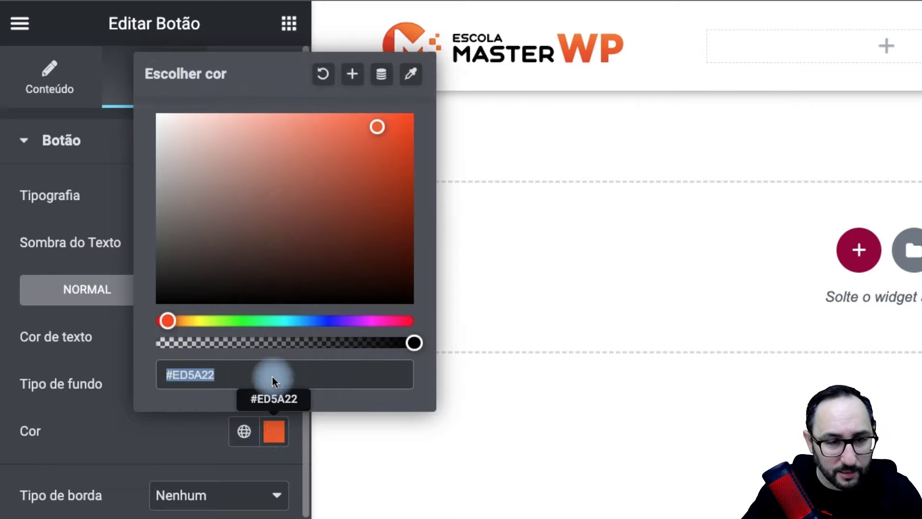
pyautogui.click(352, 73)
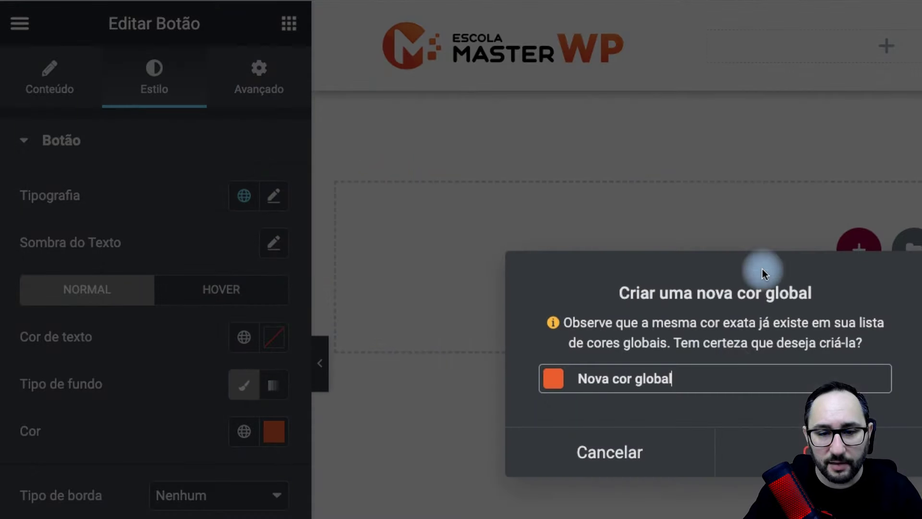
pyautogui.moveTo(672, 378); pyautogui.dragTo(587, 377)
pyautogui.click(653, 461)
pyautogui.click(242, 432)
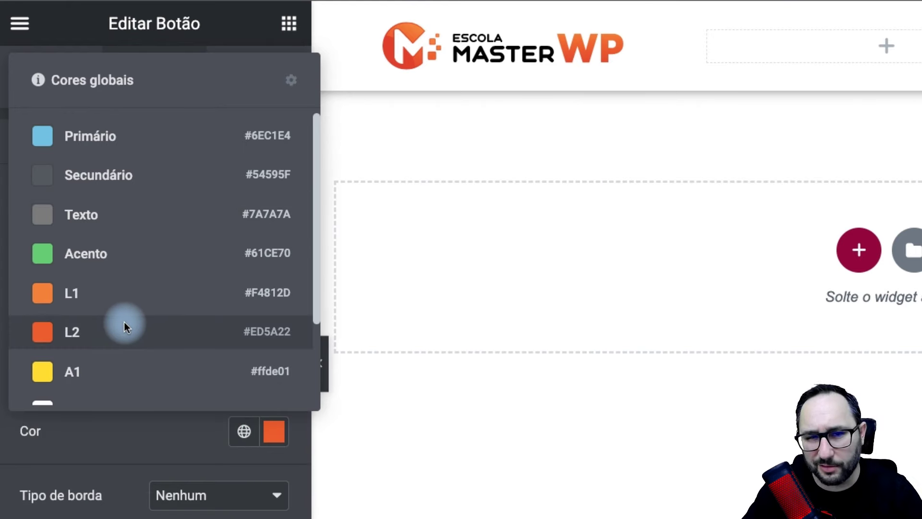
pyautogui.scroll(-3, 124, 321)
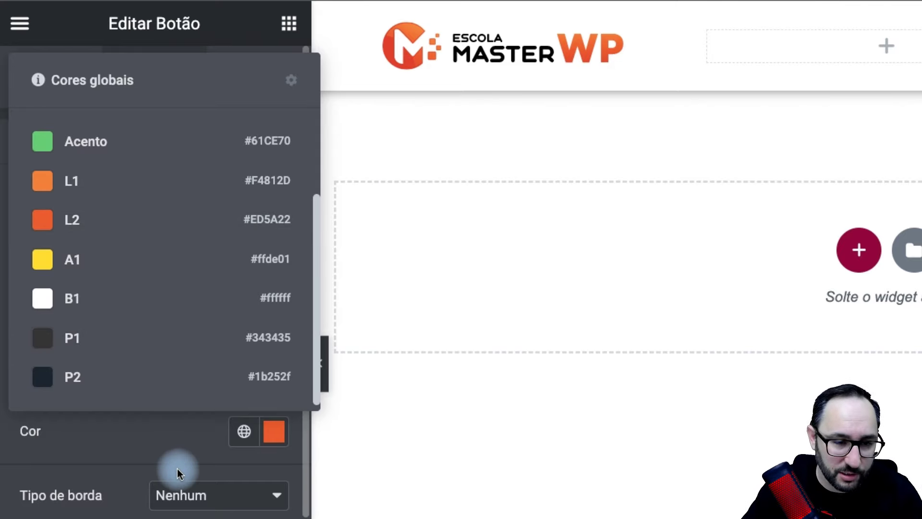
pyautogui.click(183, 452)
# Round all four corners of the LOGIN button to 100 px and centre the button in its column.
pyautogui.scroll(-2, 163, 401)
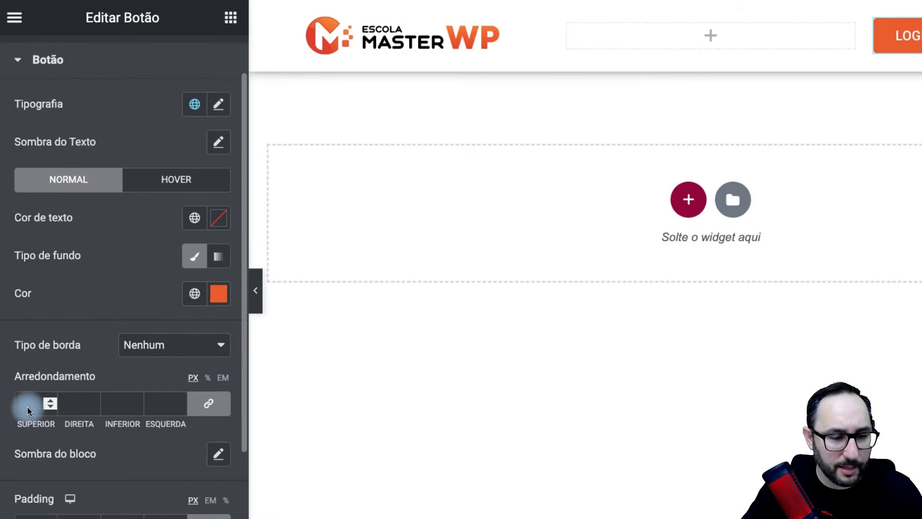
pyautogui.scroll(2, 140, 96)
pyautogui.click(140, 62)
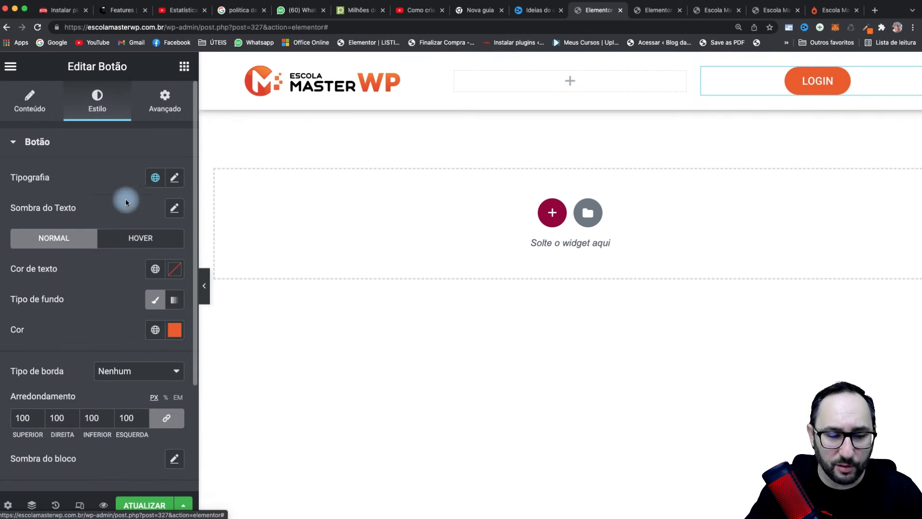
# Set the LOGIN button's hover background colour to the global colour L1 (#F4812D).
pyautogui.click(140, 238)
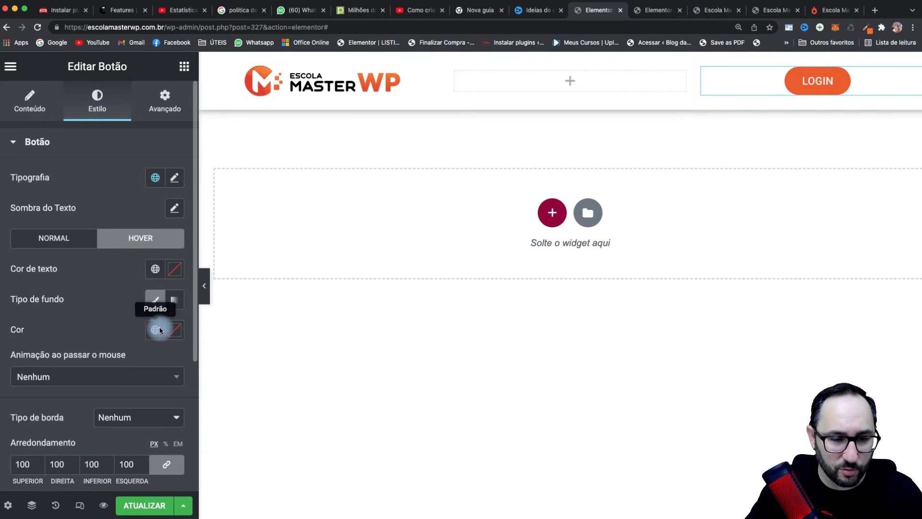
pyautogui.click(160, 330)
pyautogui.click(106, 284)
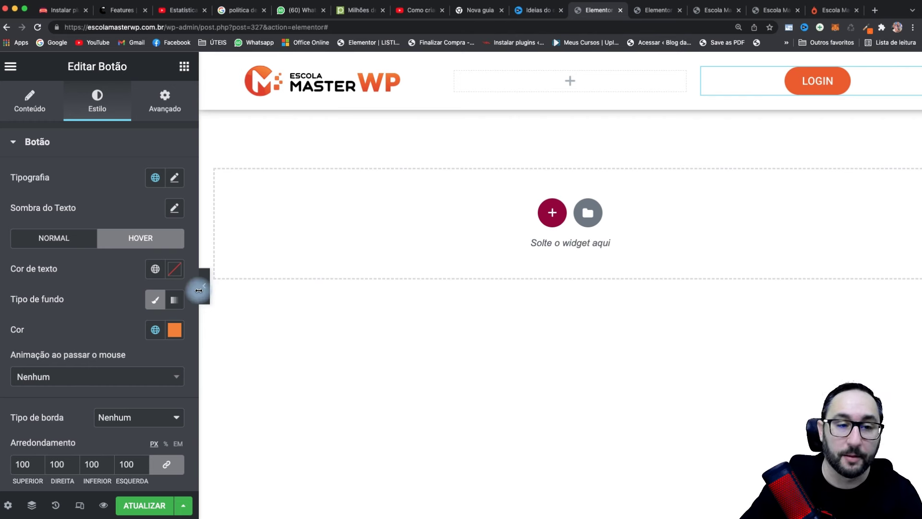
# Turn on the responsive preview and delete the empty middle column of the header section.
pyautogui.click(80, 505)
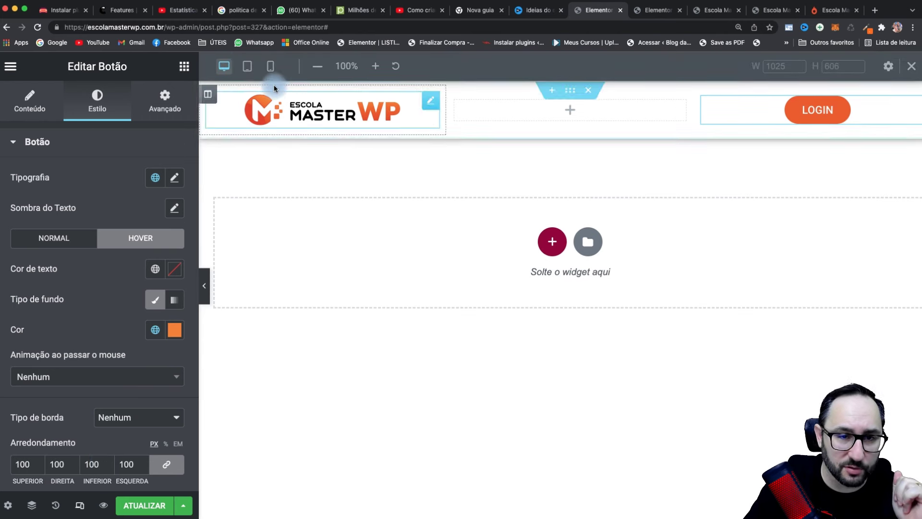
pyautogui.click(559, 115)
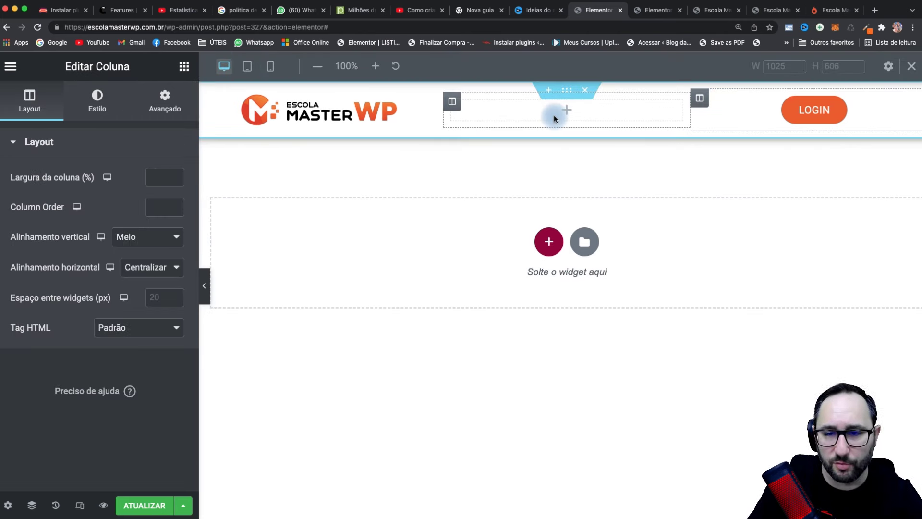
pyautogui.rightClick(554, 114)
pyautogui.click(604, 345)
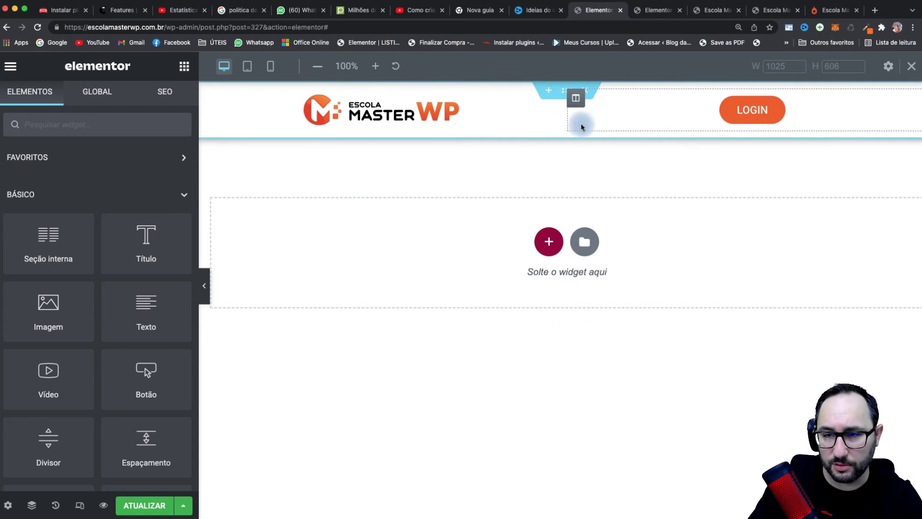
# Align the logo image to the left of its column and the LOGIN button to the right of its column.
pyautogui.click(723, 117)
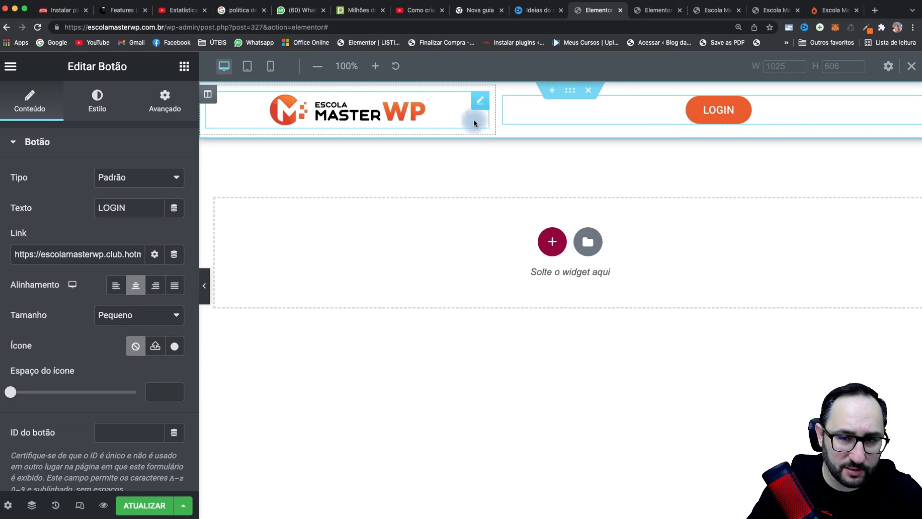
pyautogui.click(480, 103)
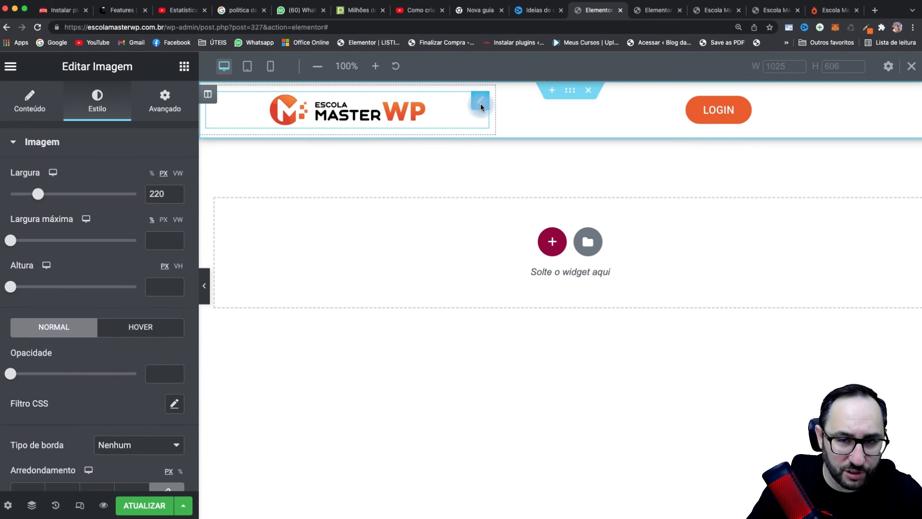
pyautogui.click(43, 113)
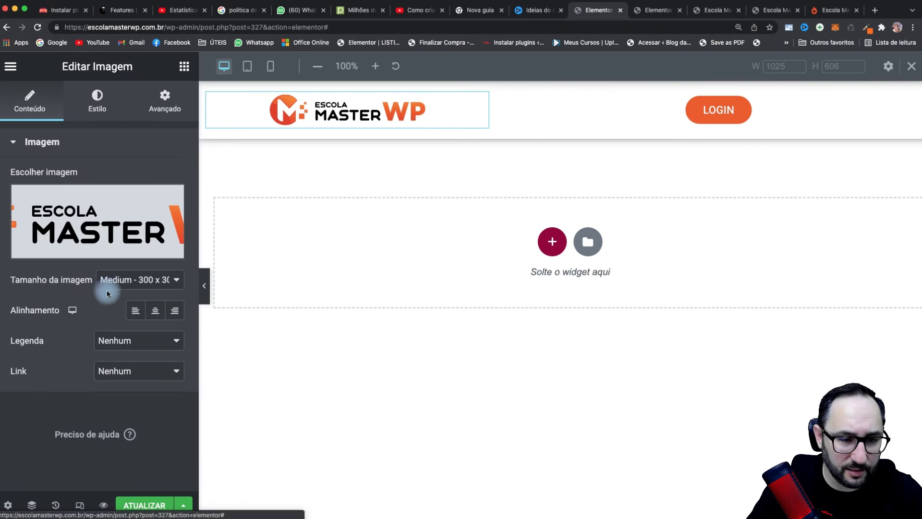
pyautogui.click(130, 310)
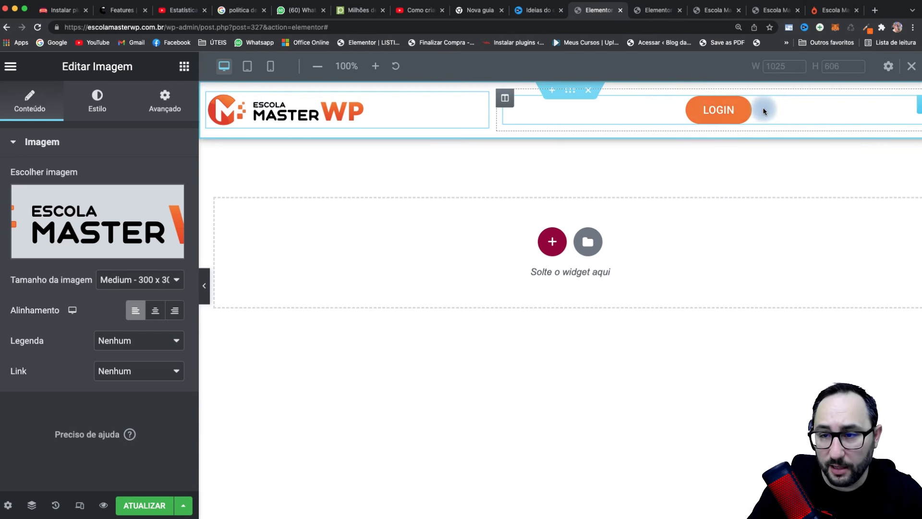
pyautogui.click(780, 109)
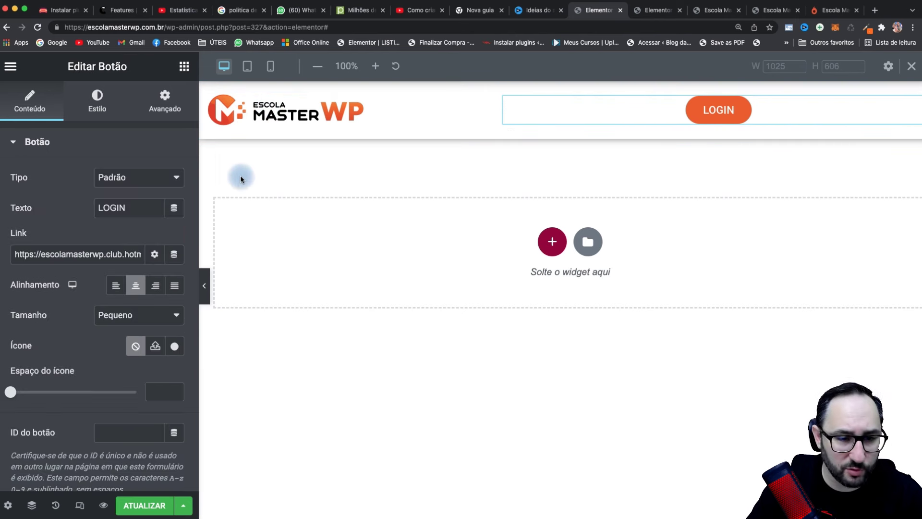
pyautogui.click(154, 285)
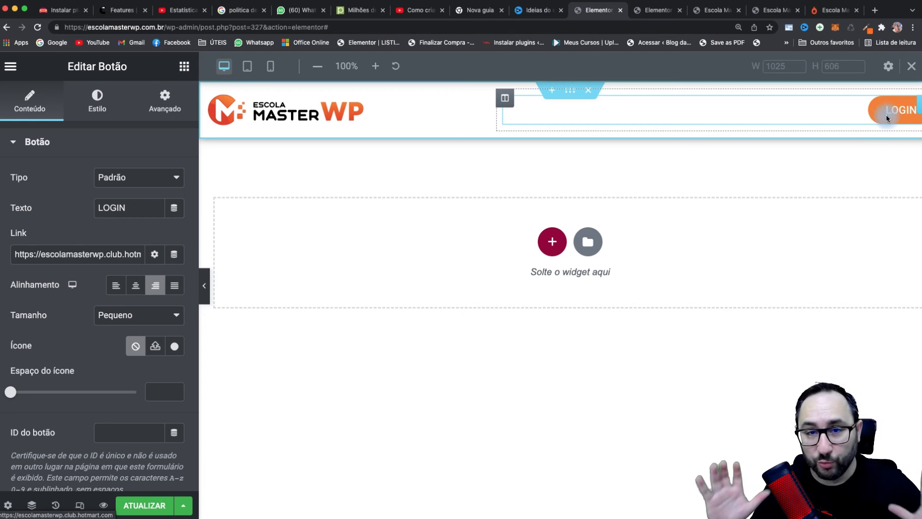
# Link the header logo image to a custom URL that uses the dynamic tag URL do Site.
pyautogui.press('super+0')
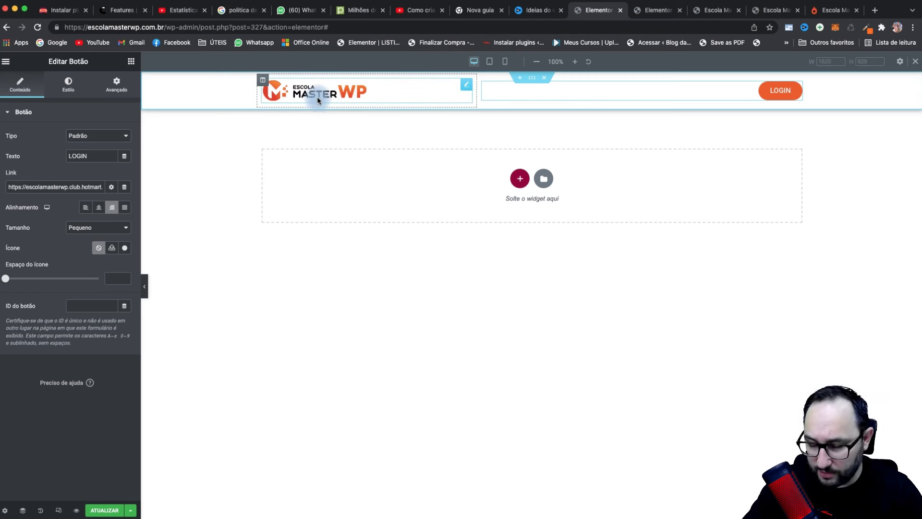
pyautogui.click(912, 28)
pyautogui.click(880, 131)
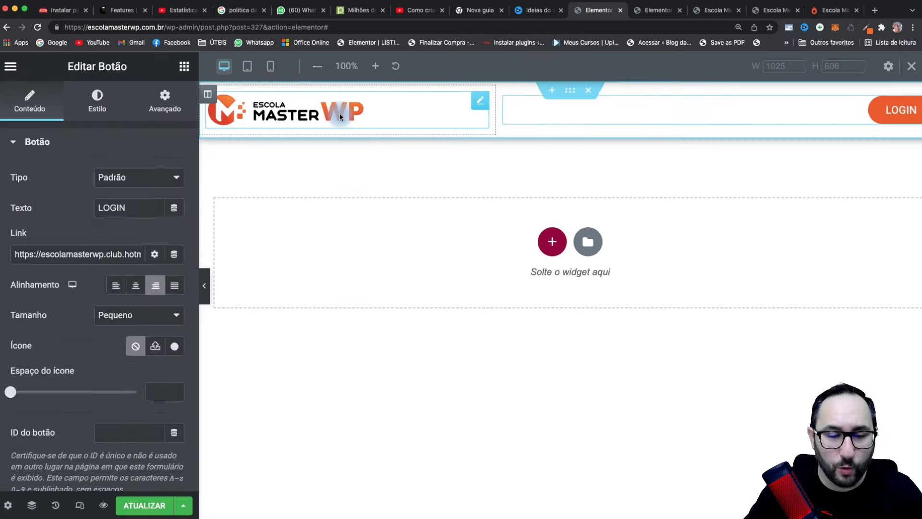
pyautogui.click(334, 120)
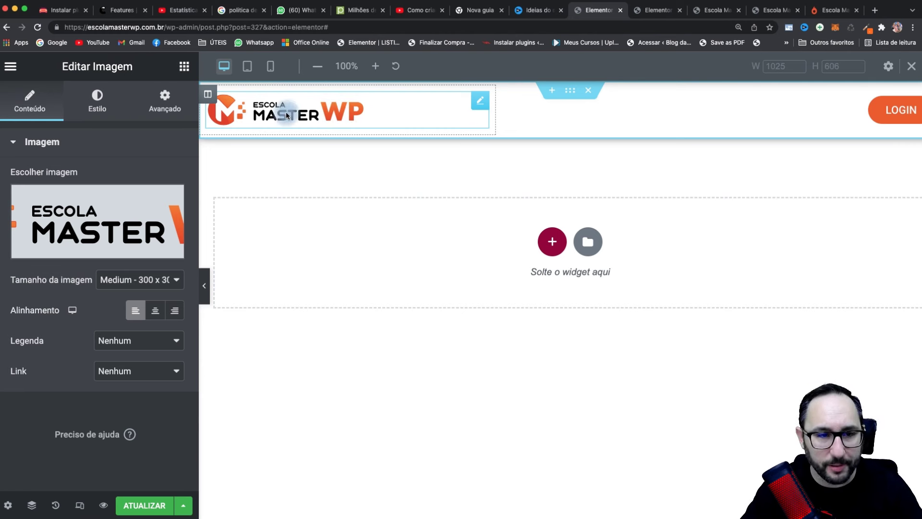
pyautogui.click(162, 371)
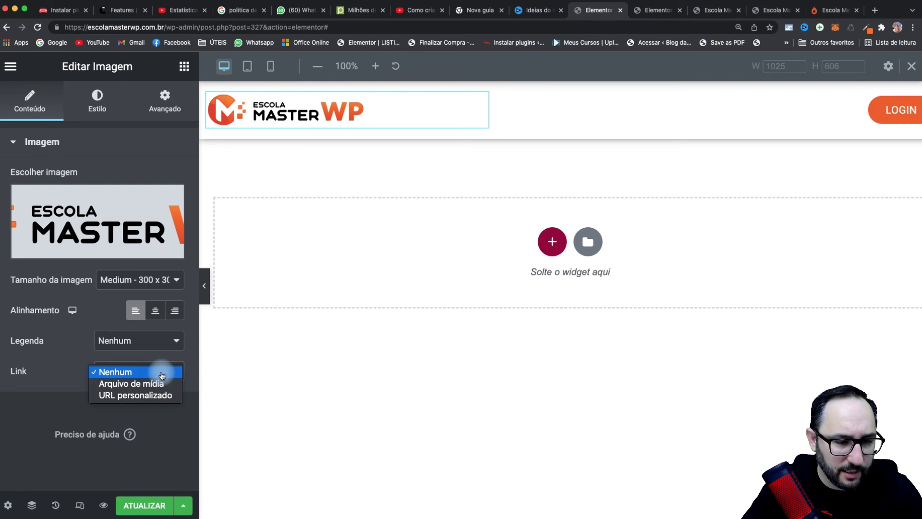
pyautogui.click(165, 396)
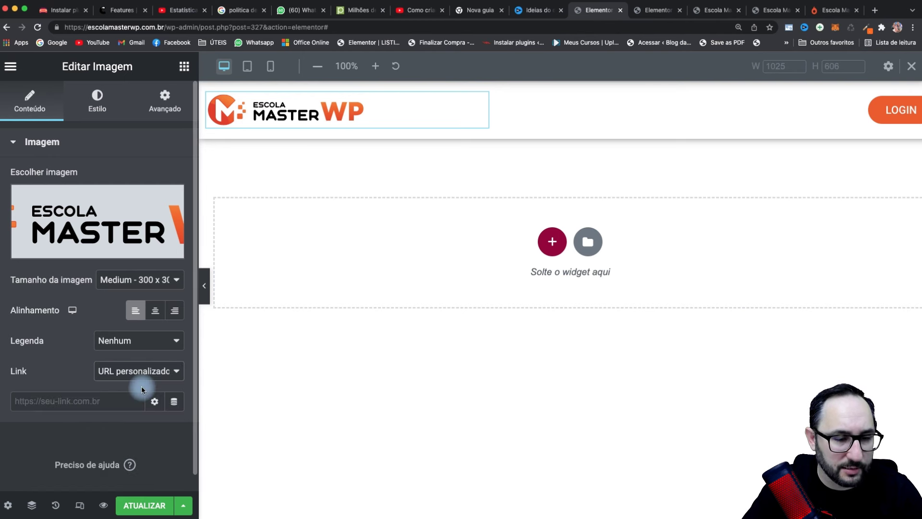
pyautogui.click(175, 403)
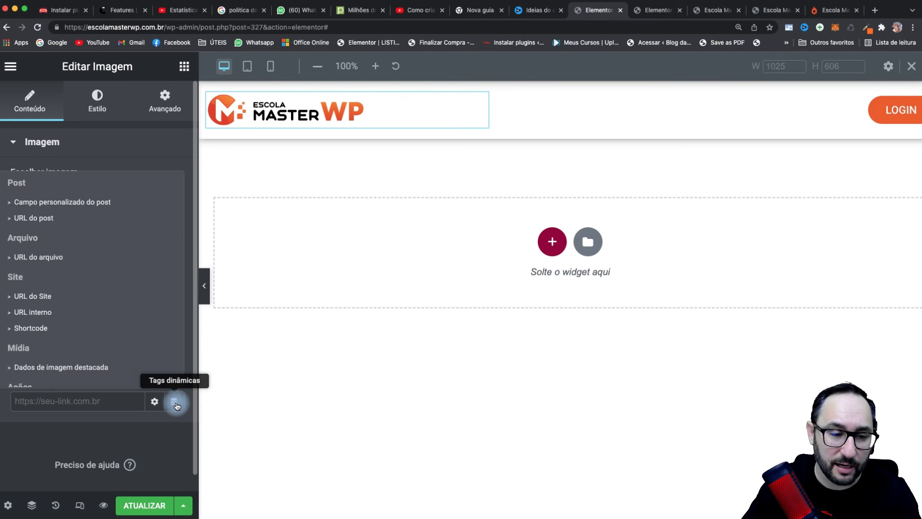
pyautogui.click(14, 301)
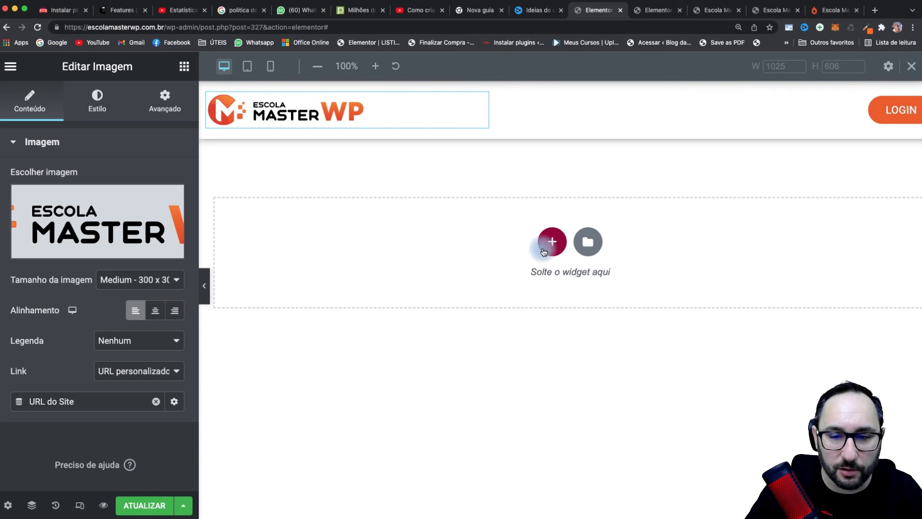
pyautogui.click(331, 123)
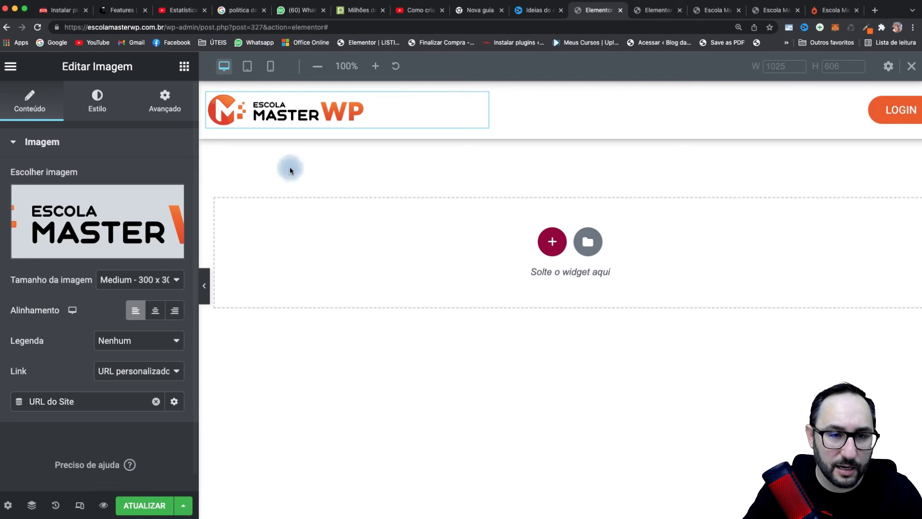
# For mobile, set the logo column's width to 60% and the LOGIN column's width to 40%, then check the tablet and desktop previews.
pyautogui.click(270, 69)
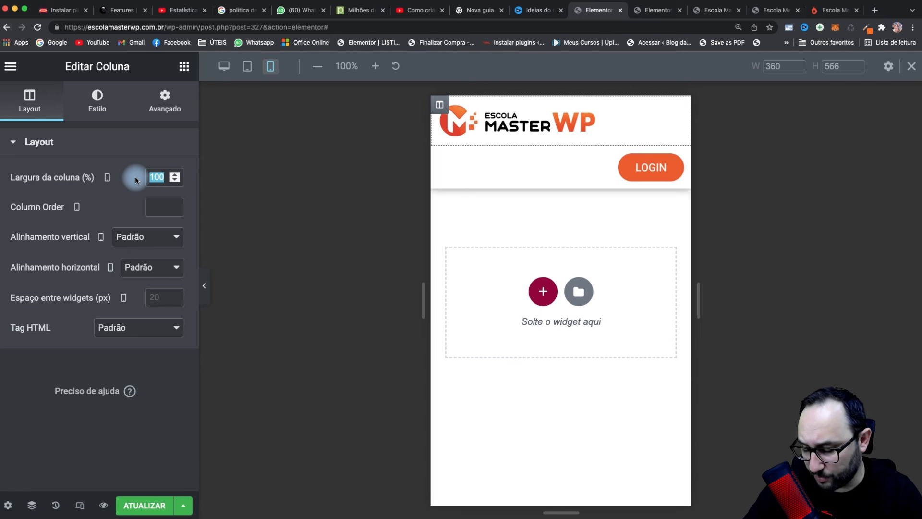
pyautogui.write('60')
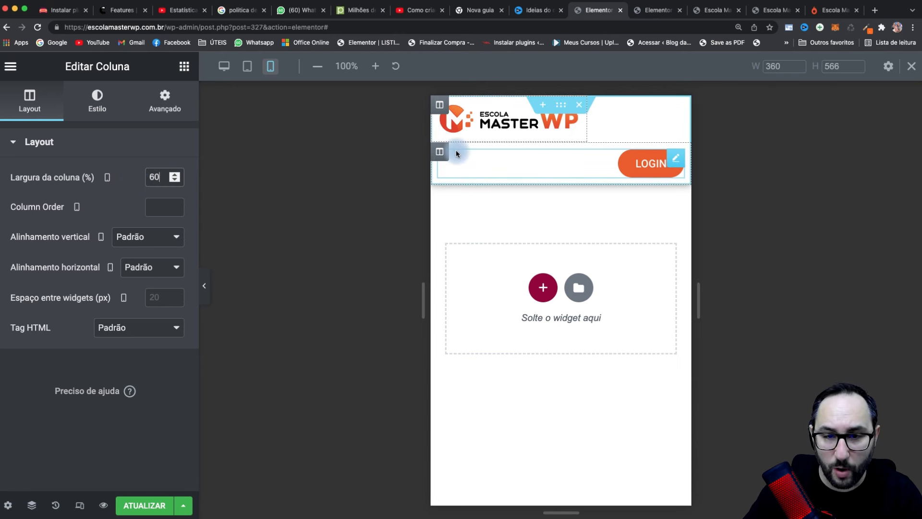
pyautogui.click(446, 151)
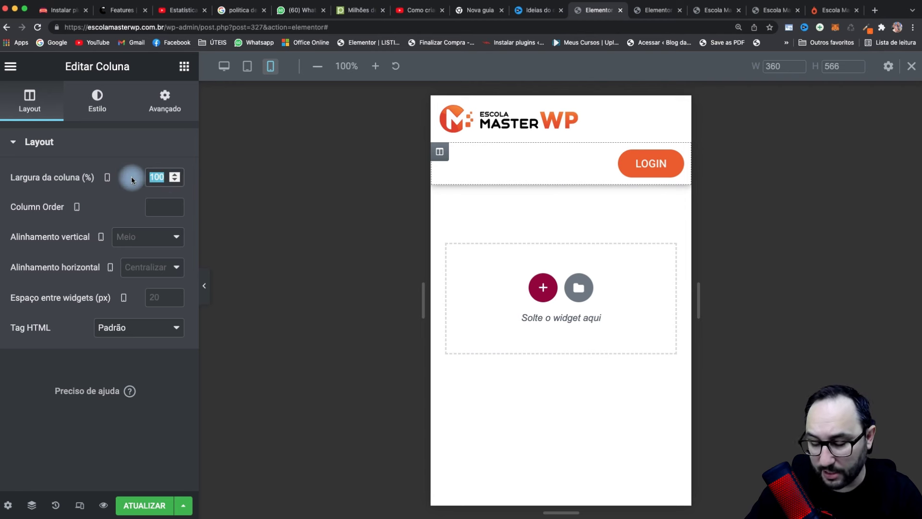
pyautogui.write('40')
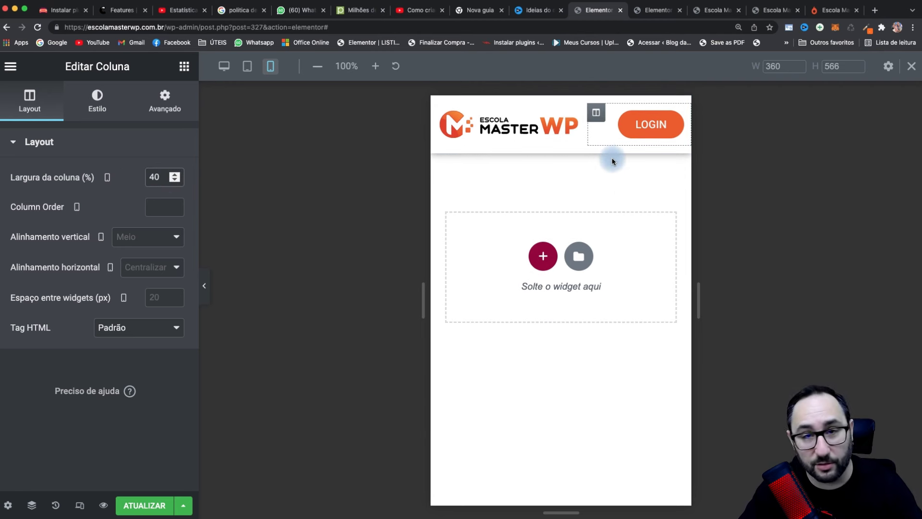
pyautogui.click(247, 65)
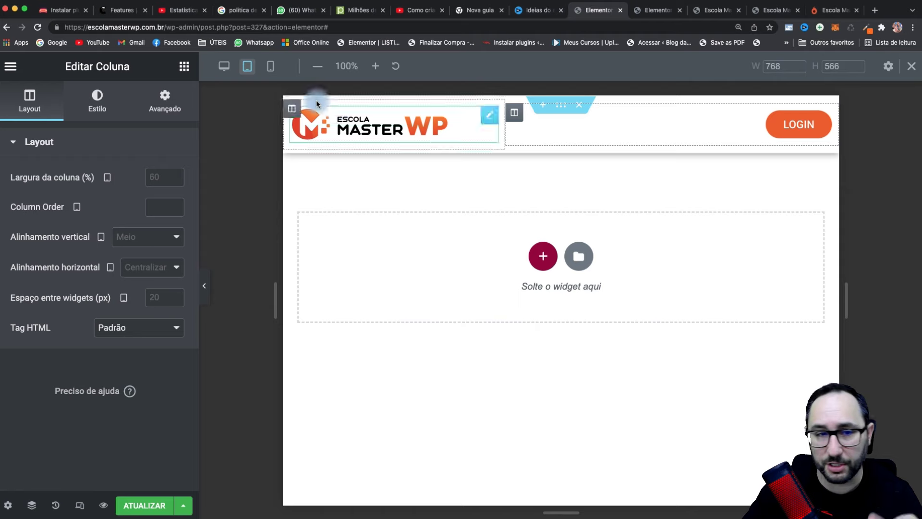
pyautogui.click(226, 66)
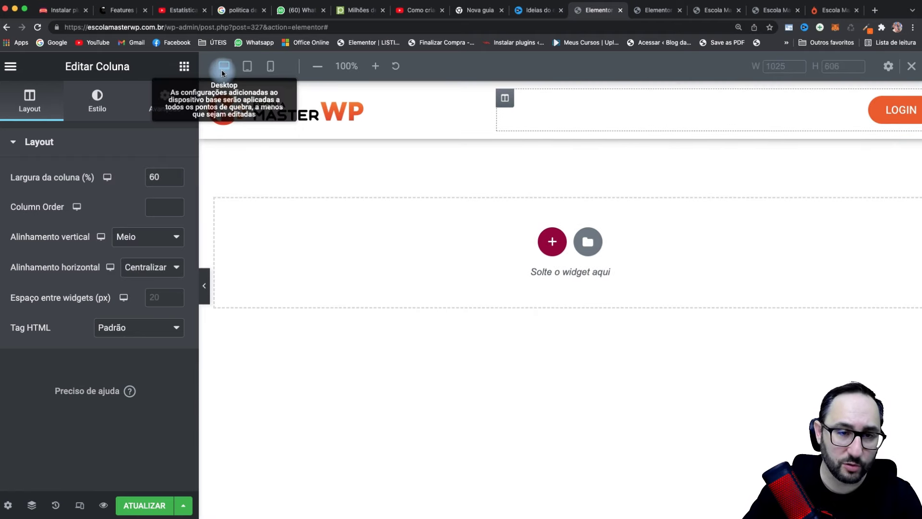
# Review the published Escola Master WP home page, from its hero banner down through the sections below, as the layout reference.
pyautogui.click(782, 11)
pyautogui.moveTo(361, 226); pyautogui.dragTo(572, 226)
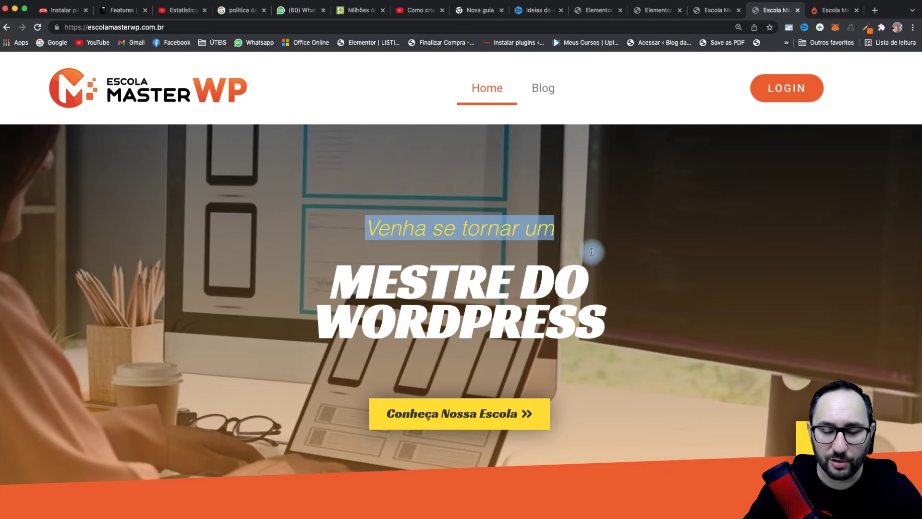
pyautogui.scroll(-2, 597, 253)
pyautogui.scroll(-3, 597, 256)
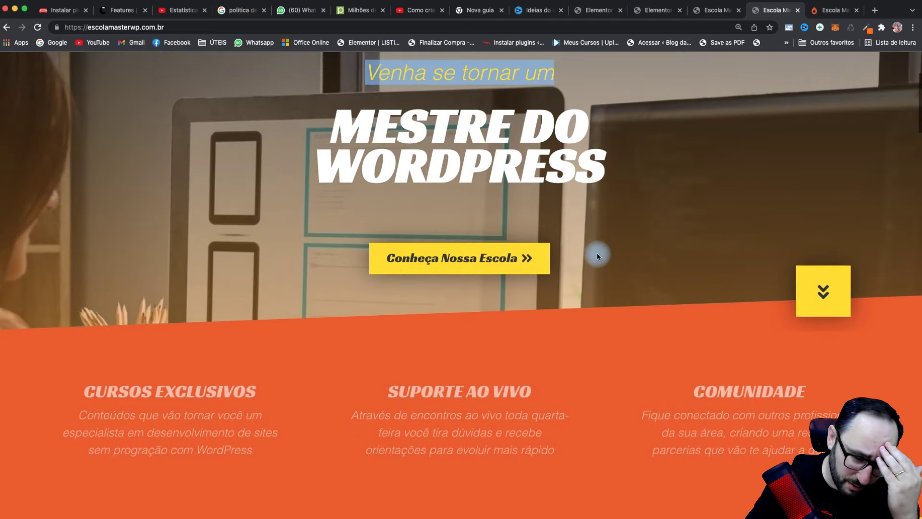
pyautogui.scroll(-2, 597, 256)
pyautogui.scroll(-10, 597, 255)
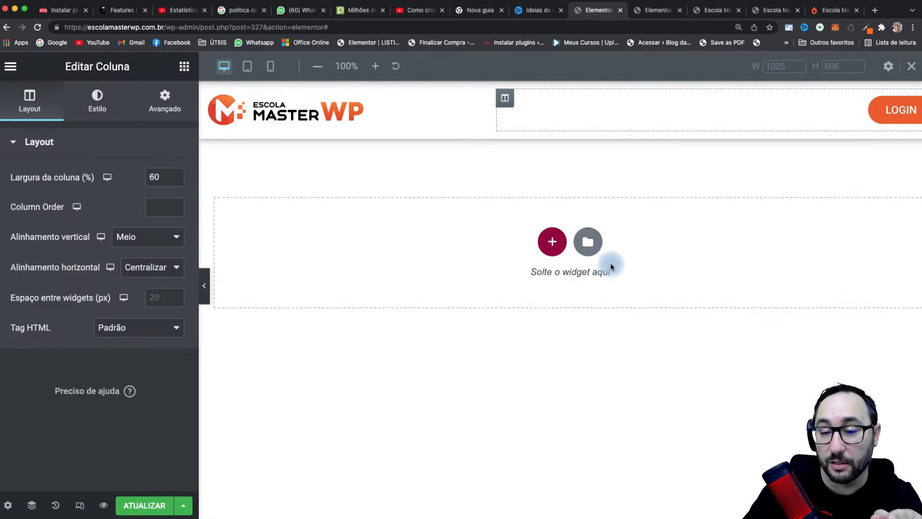
# Insert the gym page template with the "Be the best you can be" hero from the template library's pages.
pyautogui.click(593, 246)
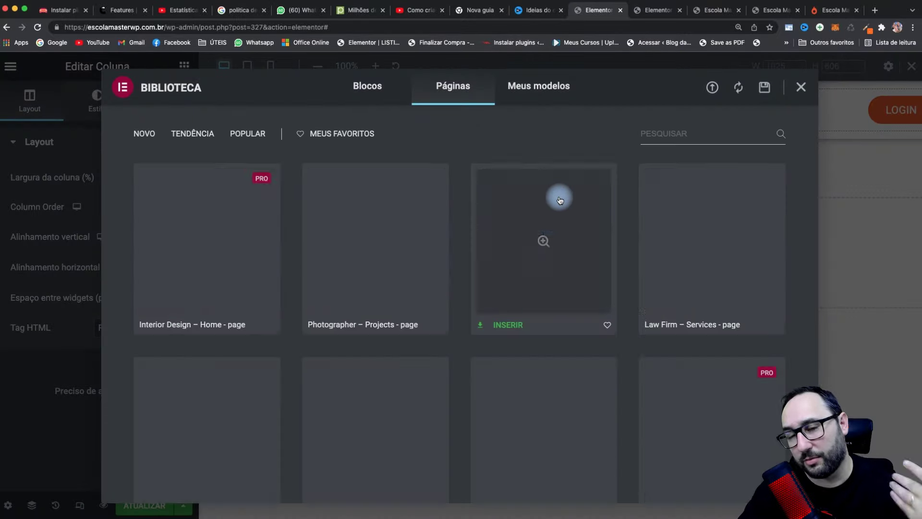
pyautogui.scroll(-18, 547, 239)
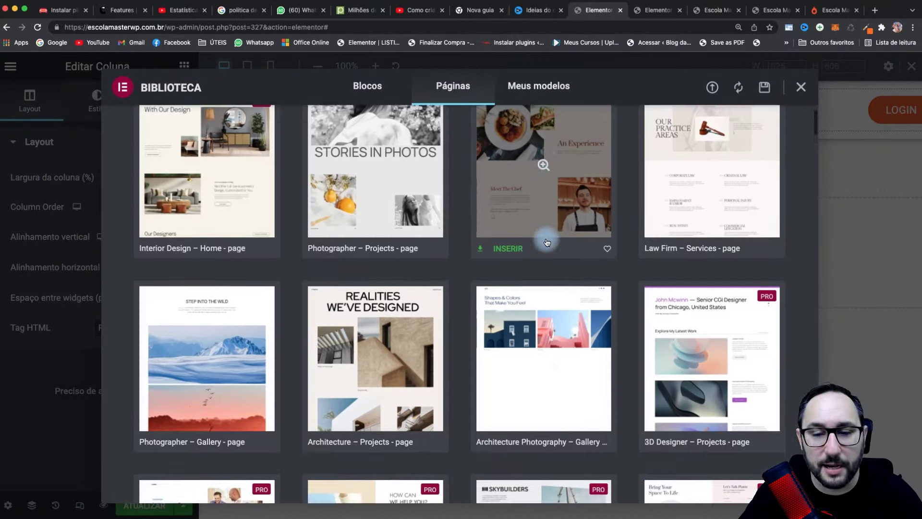
pyautogui.scroll(-20, 547, 240)
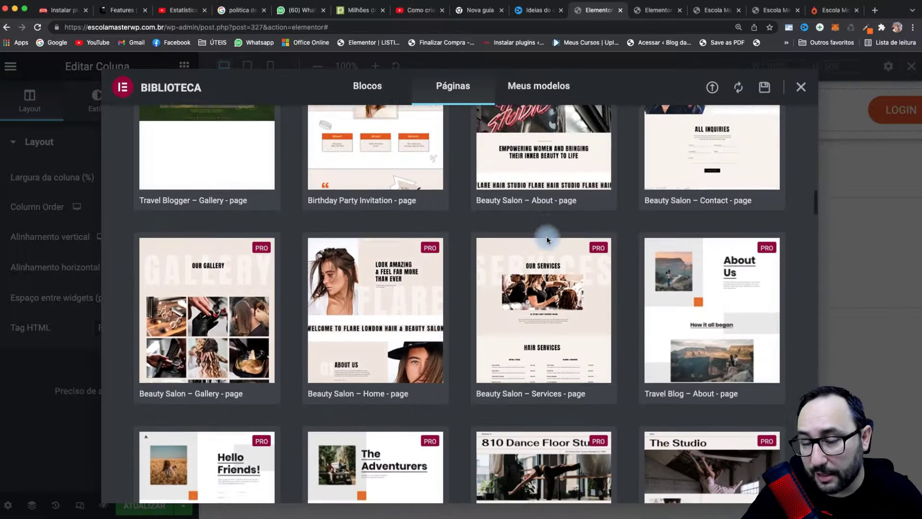
pyautogui.scroll(-20, 547, 238)
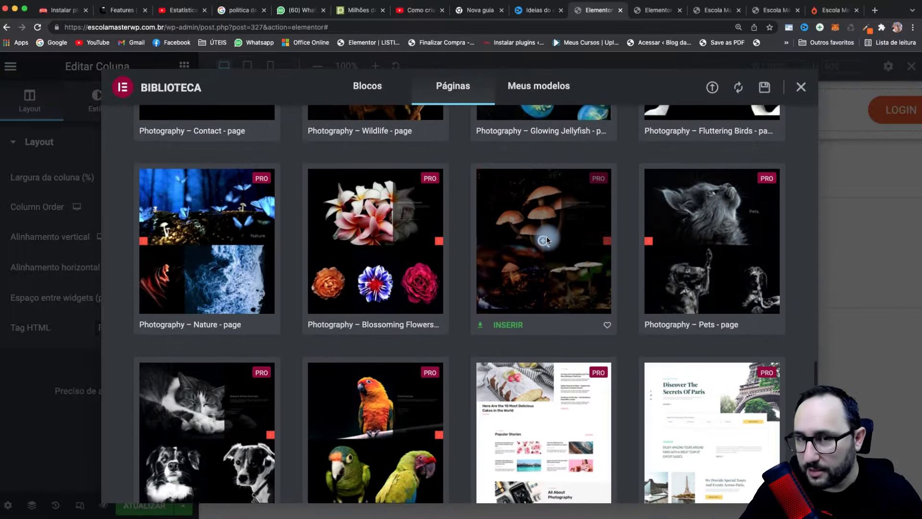
pyautogui.scroll(-12, 547, 238)
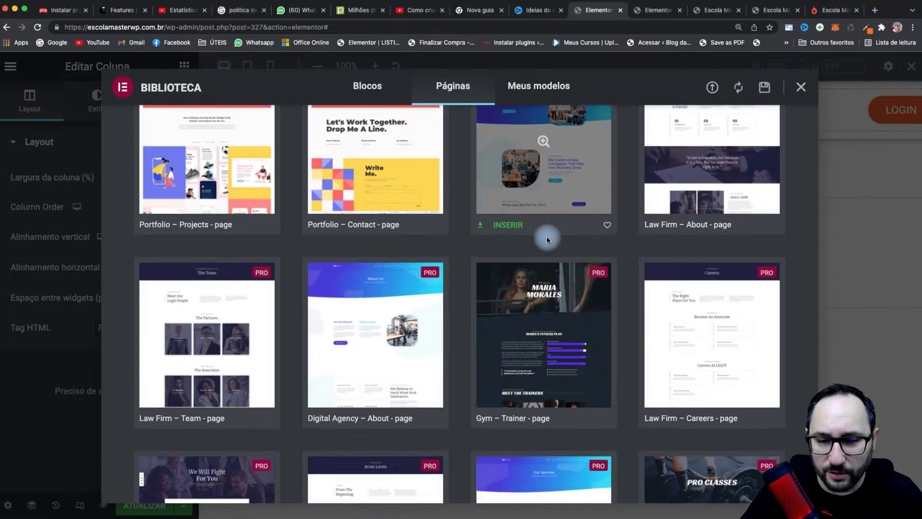
pyautogui.scroll(3, 546, 237)
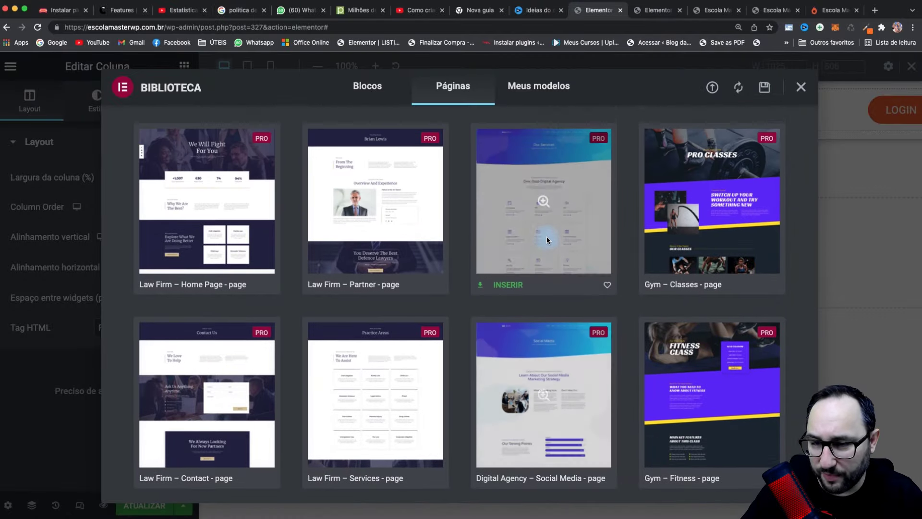
pyautogui.scroll(-8, 547, 237)
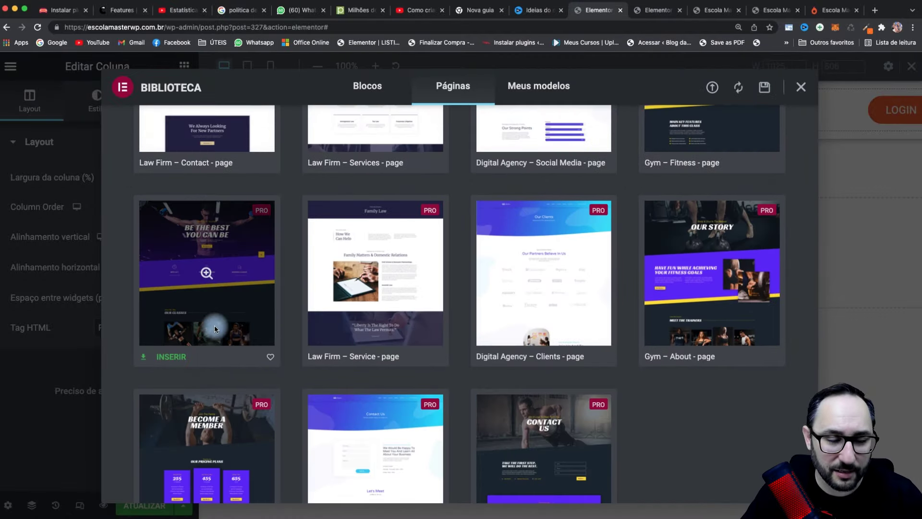
pyautogui.click(171, 357)
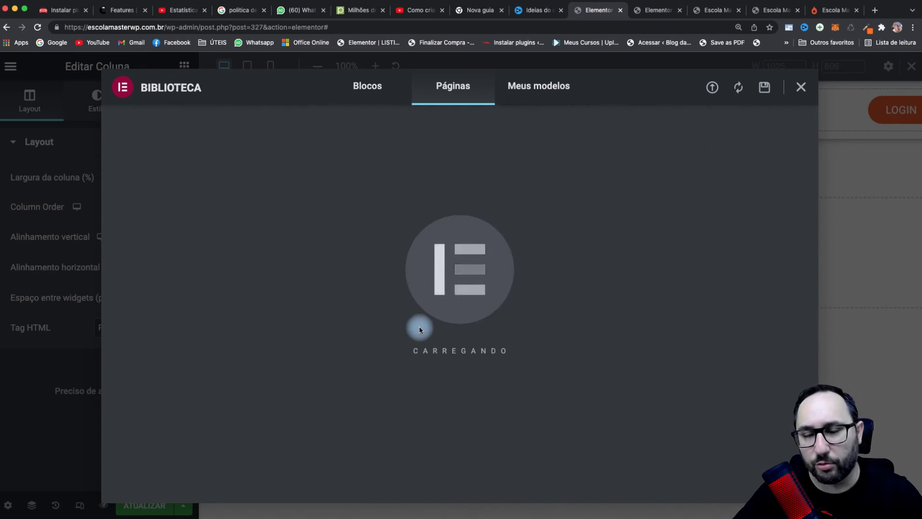